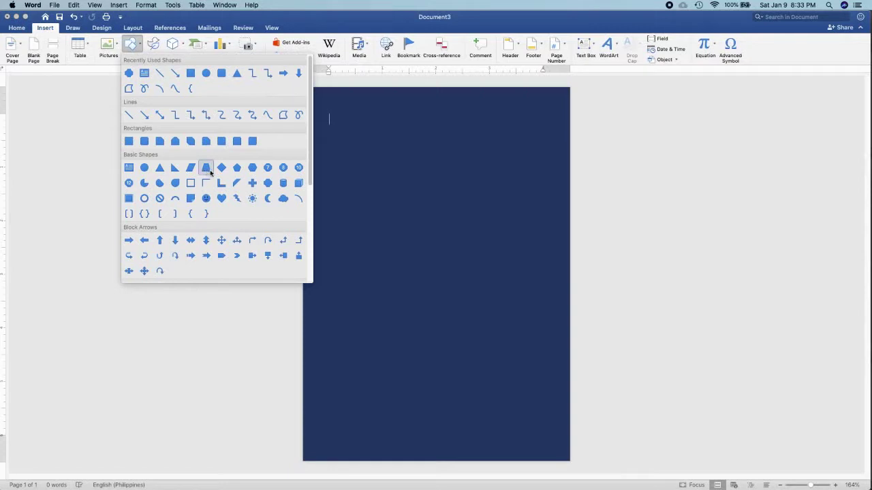
Draw a large hexagon in the middle of the dark blue page, about 3.88 inches wide and 5.43 inches tall
left_click(249, 172)
left_click_drag(335, 147, 535, 412)
left_click_drag(428, 306, 428, 302)
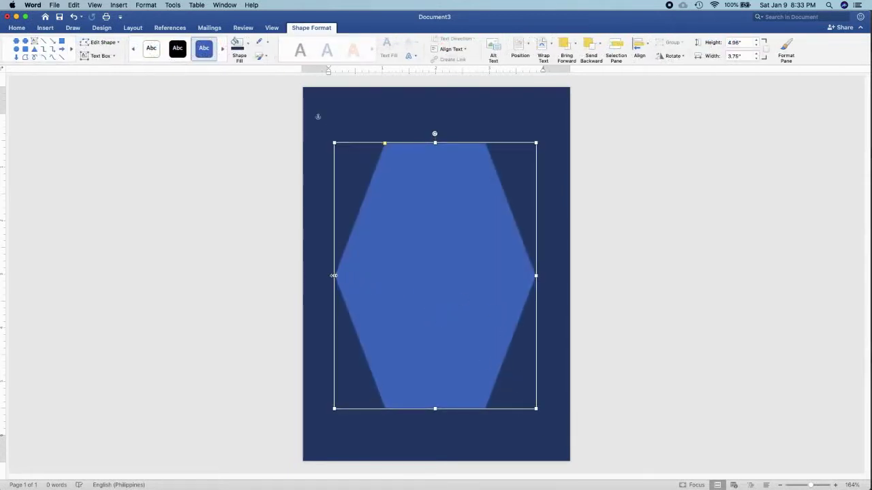
left_click_drag(333, 276, 330, 275)
left_click_drag(536, 276, 539, 276)
left_click_drag(434, 410, 434, 434)
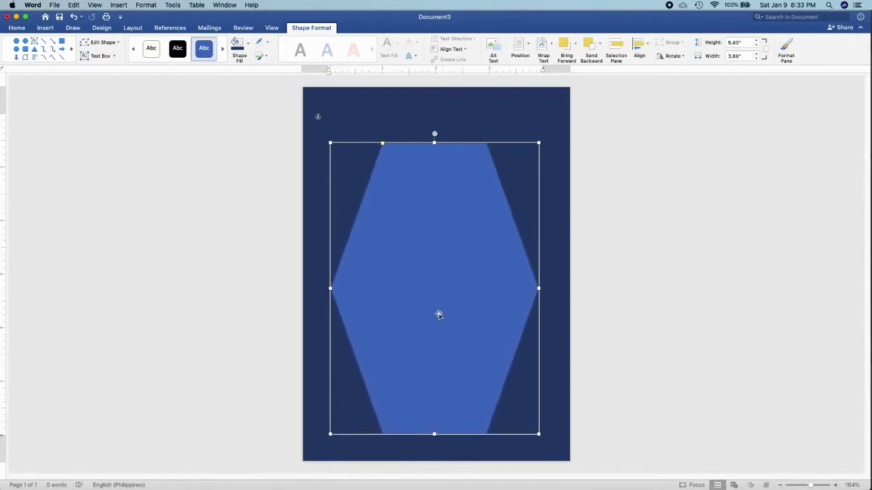
Fill the hexagon with the picture 1.jpg from the desktop folder "dark blue and blush" and remove its outline
left_click(248, 43)
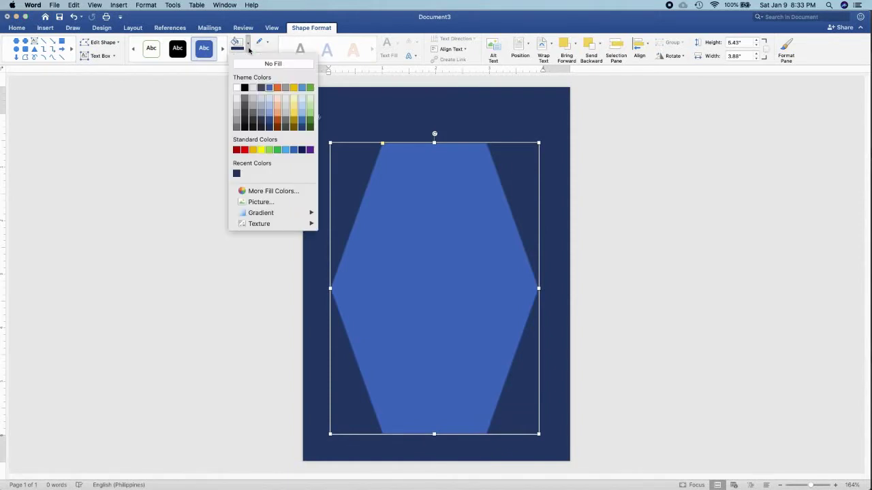
left_click(272, 205)
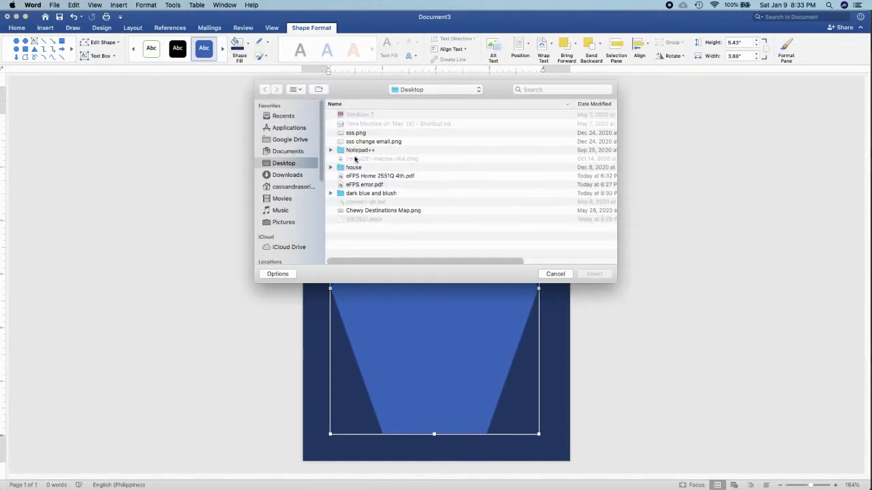
left_click(359, 195)
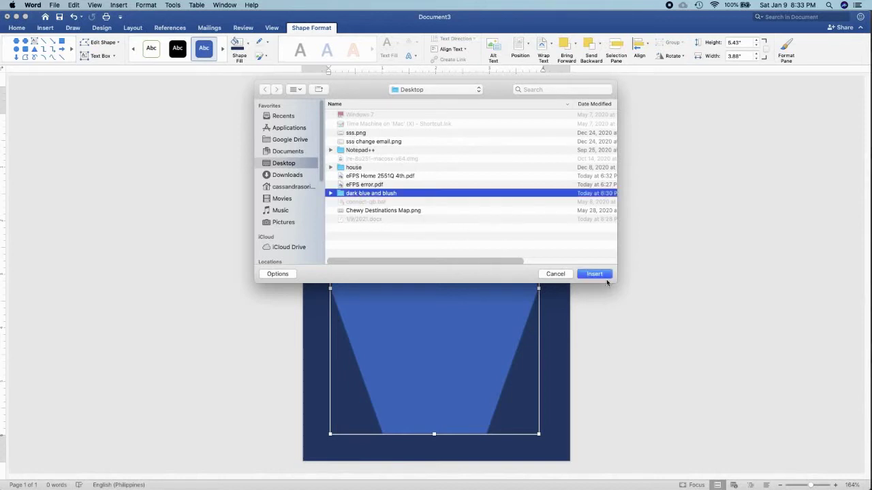
left_click(602, 278)
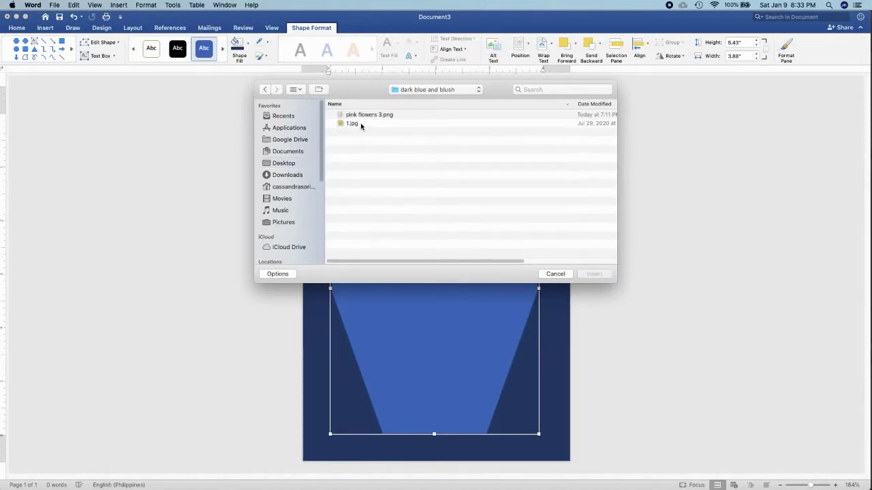
left_click(361, 124)
left_click(590, 275)
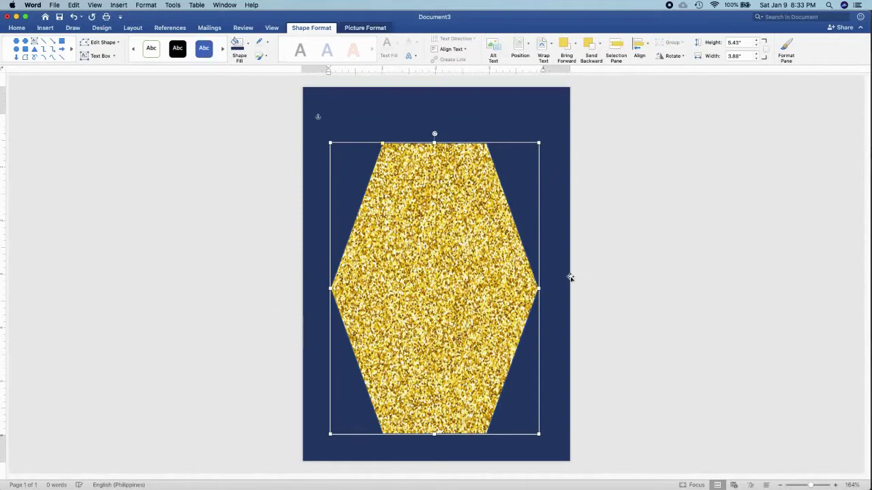
left_click(267, 43)
left_click(276, 60)
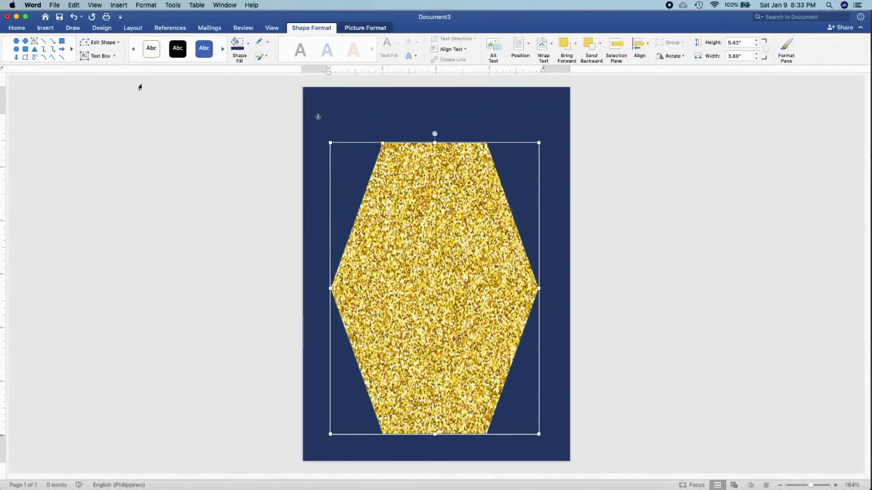
Draw a second hexagon inside the gold glitter one, about 1.86 inches wide and 4.86 inches tall
left_click(43, 28)
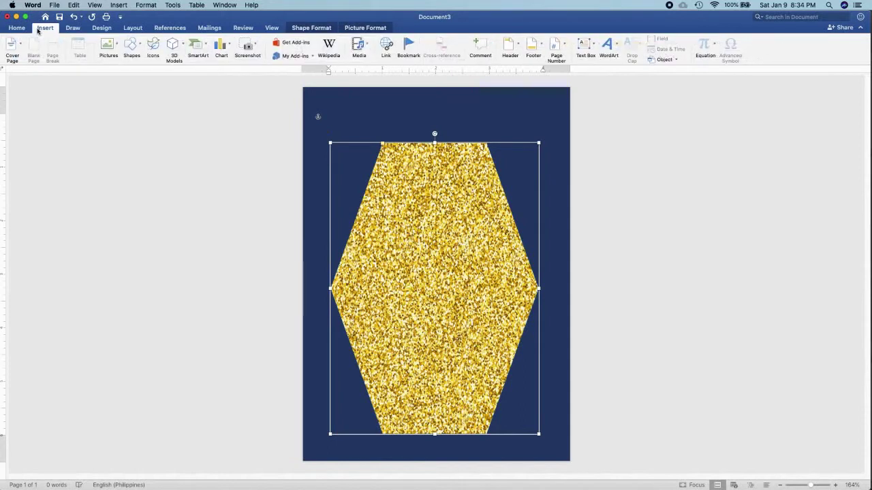
left_click(131, 45)
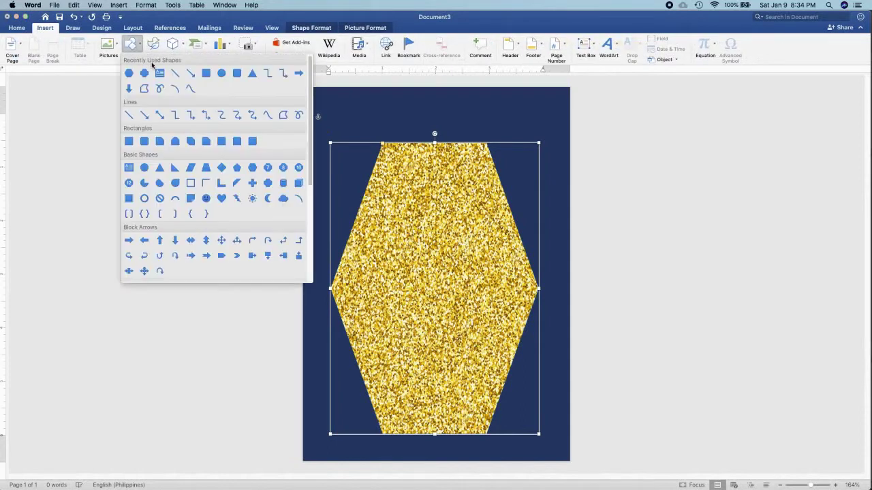
left_click(253, 168)
left_click_drag(385, 149, 484, 410)
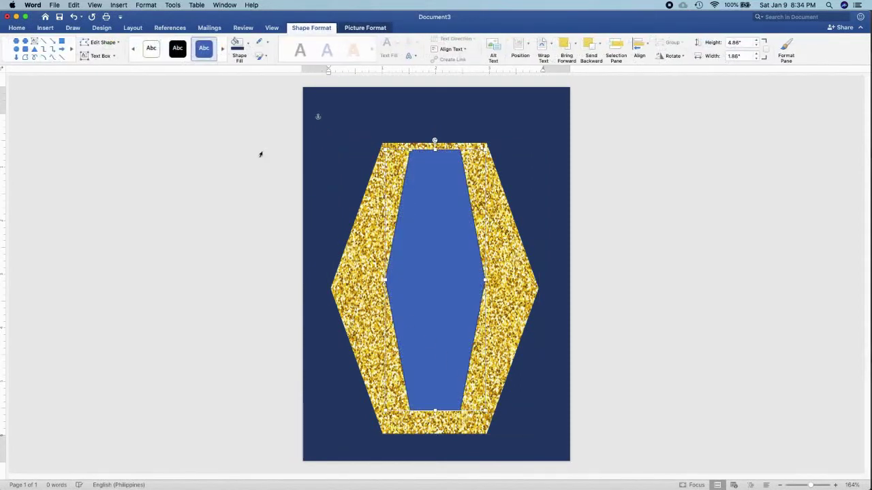
Give the inner hexagon a white fill and no outline
left_click(247, 42)
left_click(236, 88)
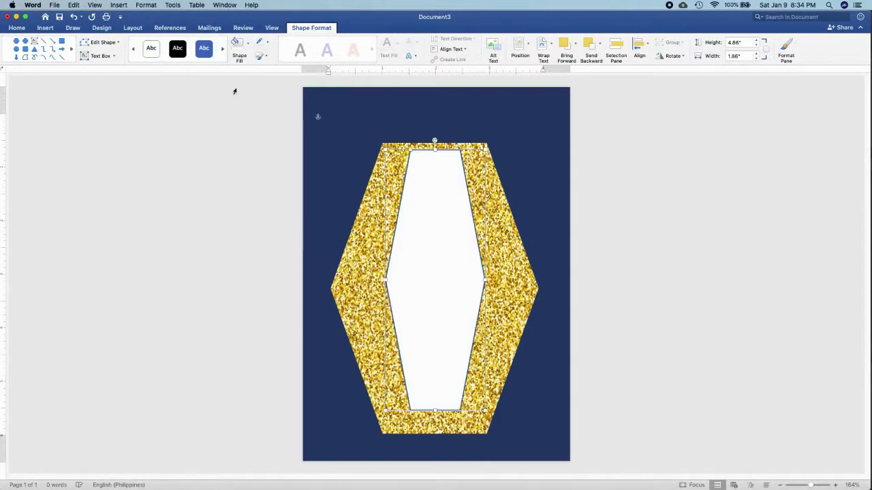
left_click(266, 43)
left_click(265, 59)
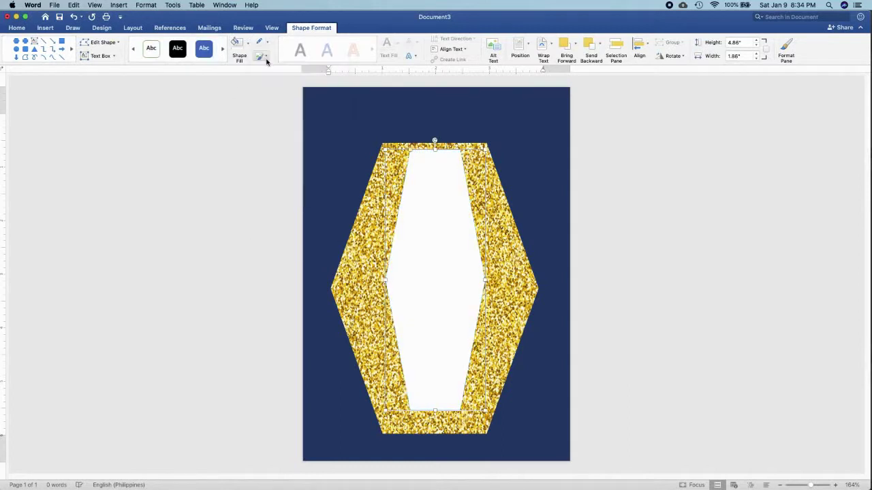
Enlarge the white hexagon to about 3.72 by 5.33 inches, leaving a thin, even gold border around it
left_click_drag(385, 280, 341, 281)
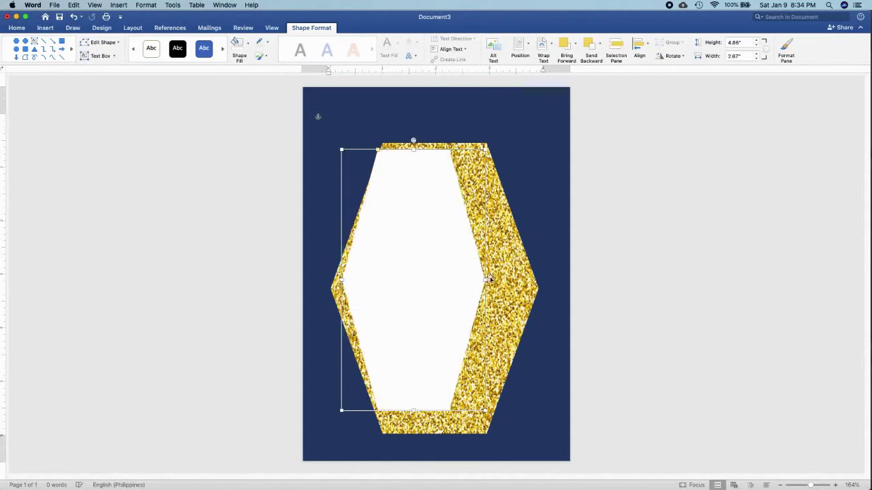
left_click_drag(484, 280, 528, 281)
left_click_drag(435, 412, 435, 431)
left_click_drag(341, 290, 336, 290)
left_click_drag(435, 150, 434, 146)
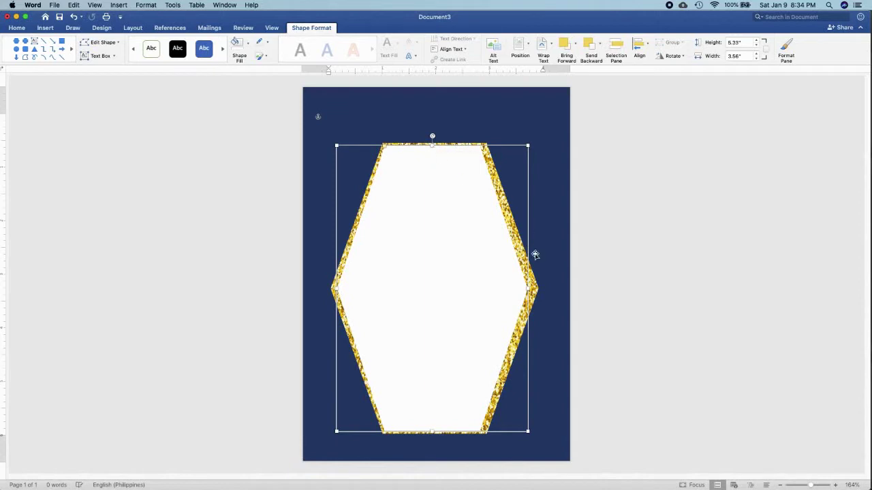
left_click_drag(528, 290, 534, 291)
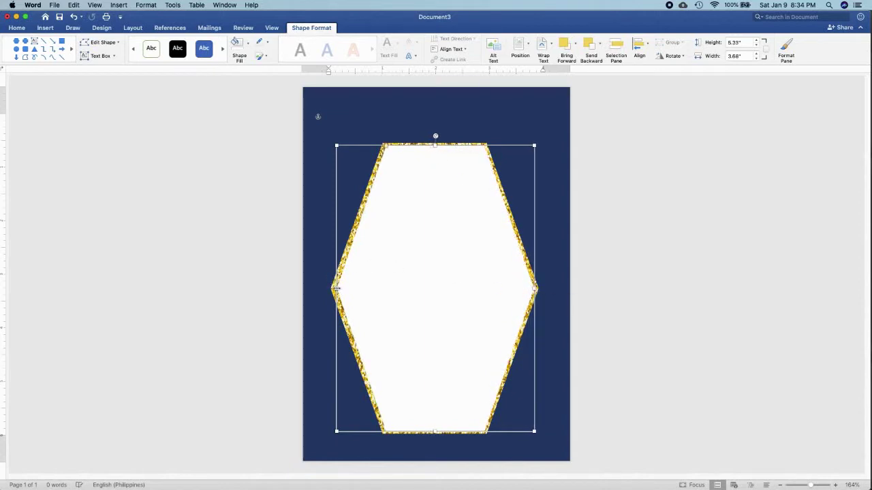
left_click_drag(336, 288, 335, 289)
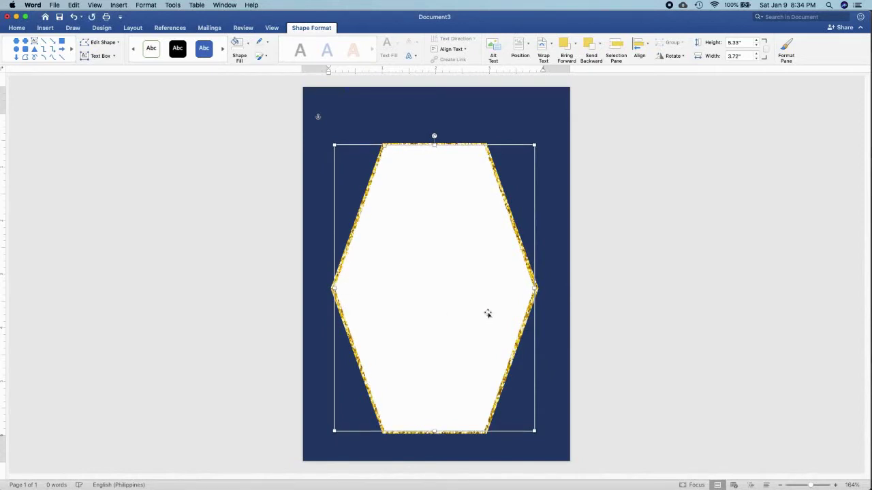
left_click(659, 369)
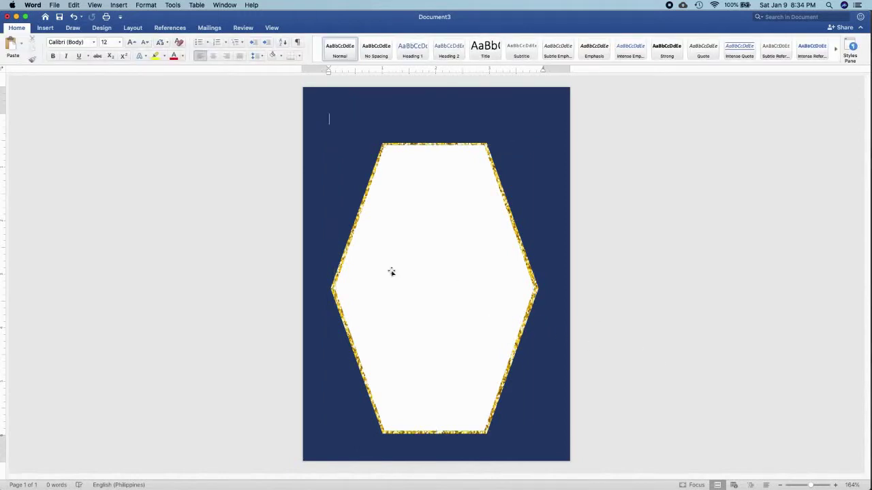
Insert the picture file "pink flowers 3.png" into the document
left_click(51, 32)
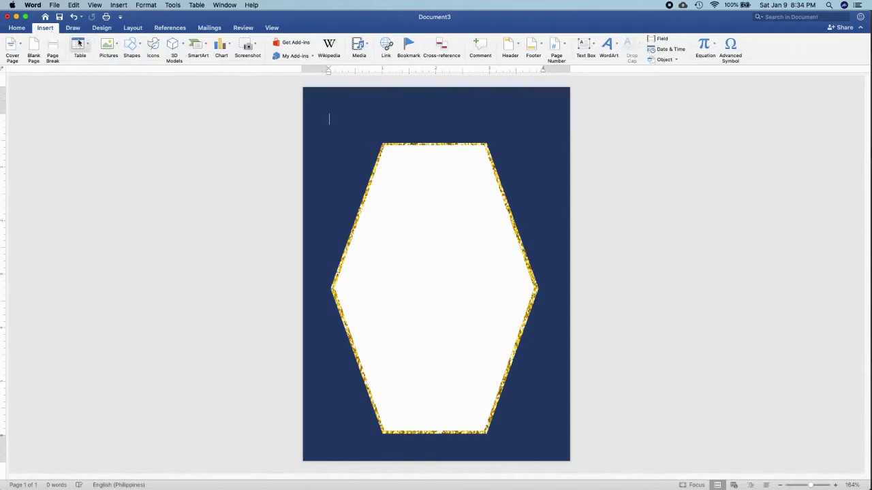
left_click(105, 46)
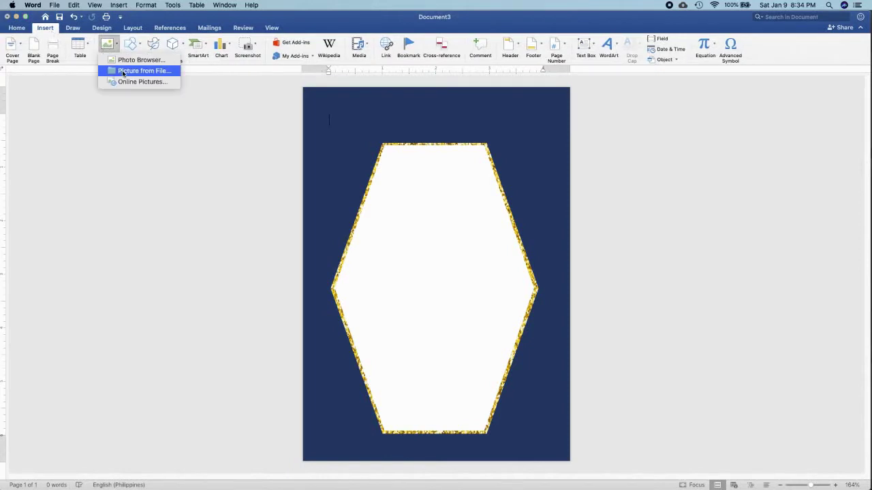
left_click(124, 71)
left_click(353, 116)
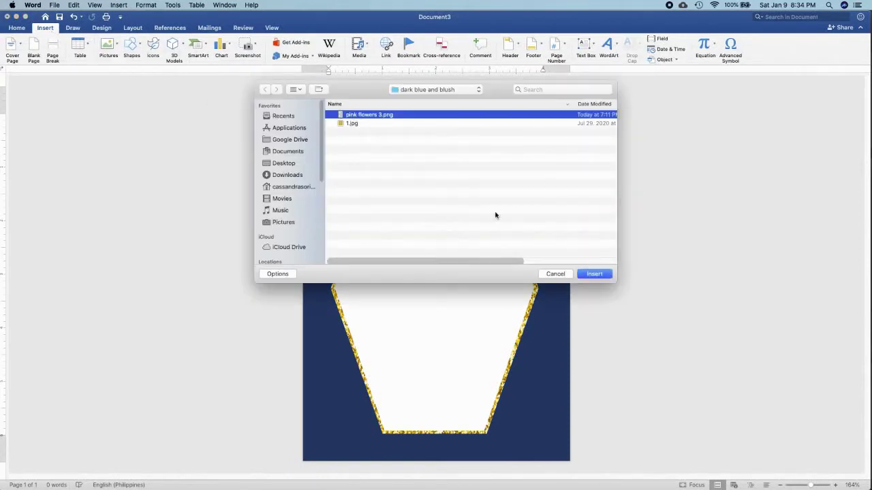
left_click(593, 273)
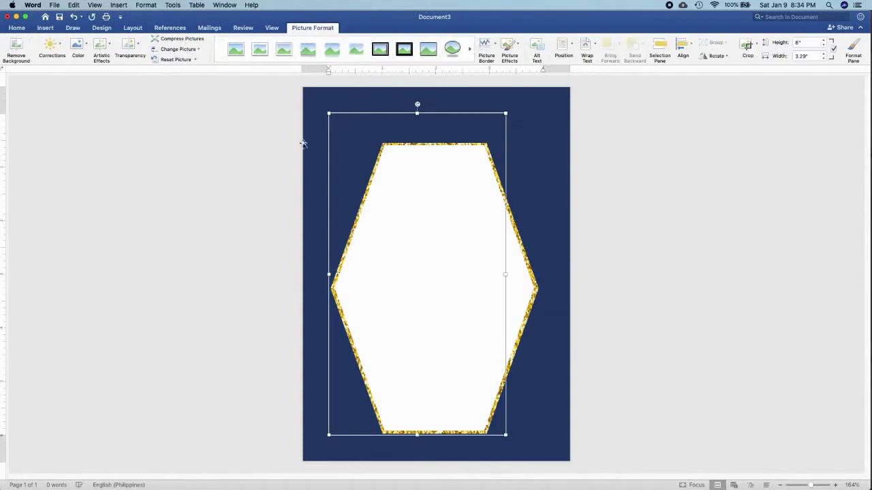
Set the flower picture's text wrapping to Behind Text and bring it in front of the hexagons
left_click(133, 28)
left_click(354, 45)
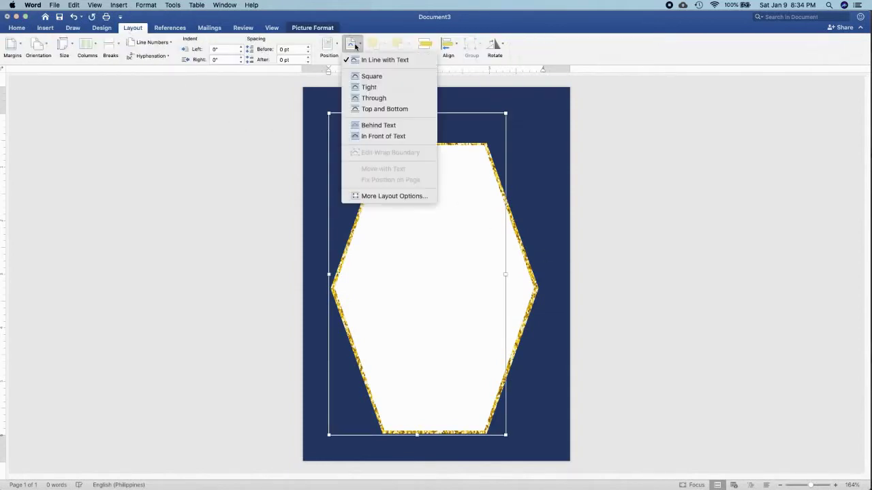
left_click(378, 125)
left_click(383, 50)
left_click(394, 72)
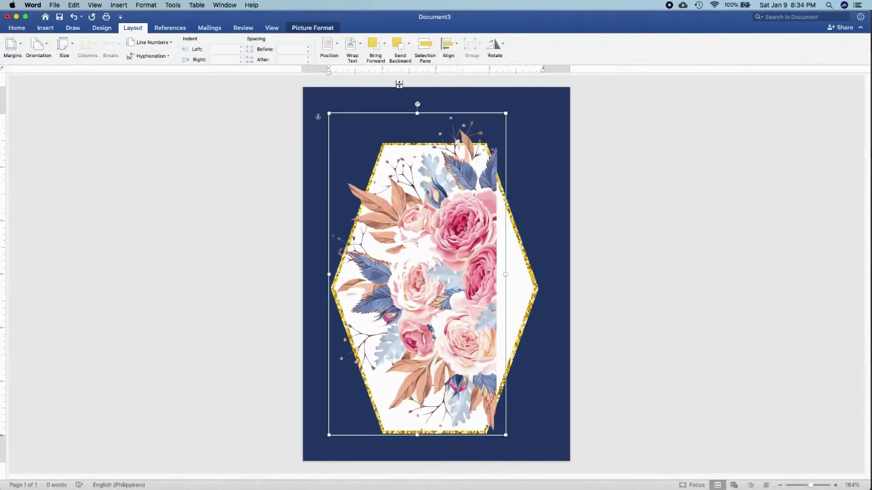
Rotate the flower picture a quarter turn so the blooms hang down, and enlarge it to span the page's top edge
left_click_drag(417, 104, 334, 274)
left_click_drag(370, 250, 434, 179)
left_click_drag(317, 286, 379, 254)
left_click_drag(477, 189, 386, 147)
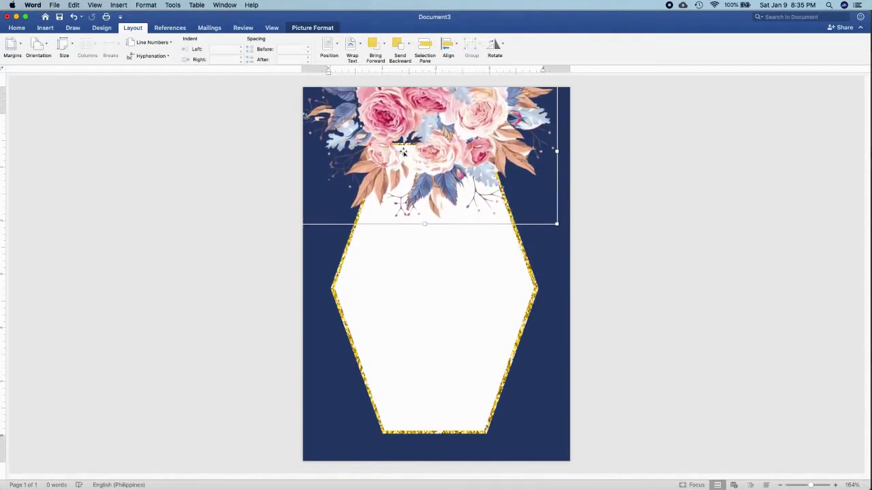
left_click_drag(557, 224, 566, 231)
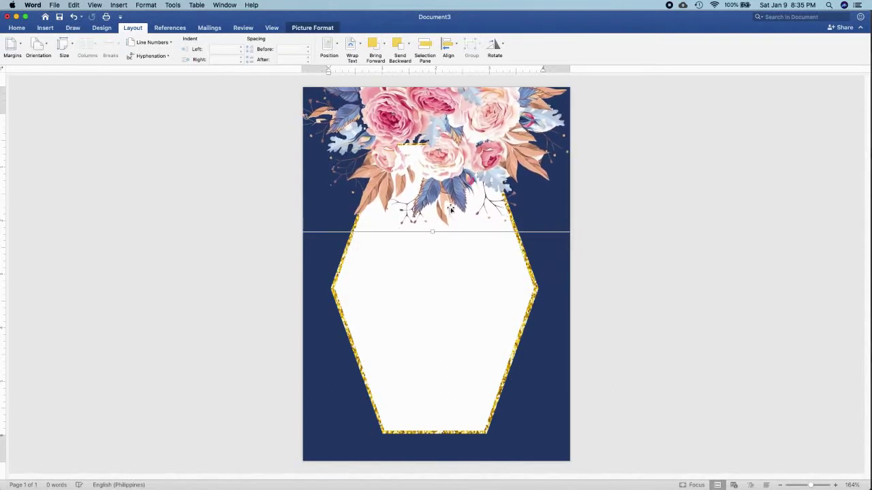
left_click_drag(445, 176, 441, 175)
left_click_drag(565, 231, 569, 235)
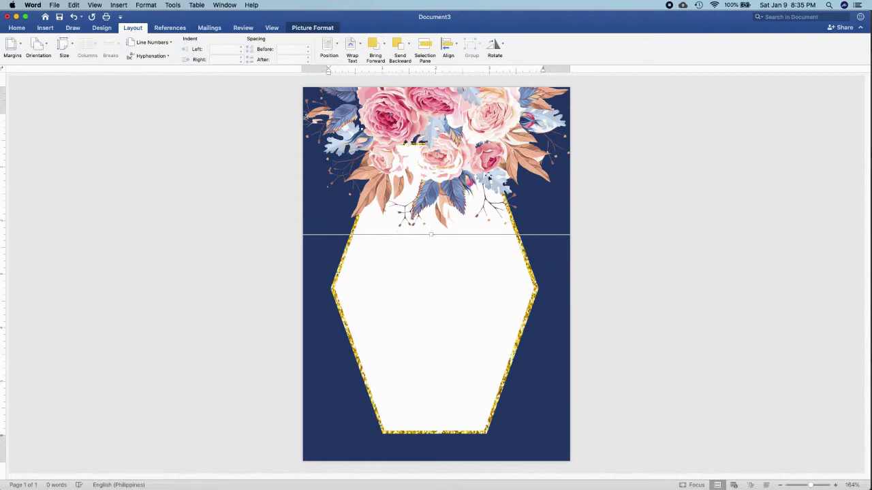
Paste a copy of the flower picture, shrink and rotate it, and place it in the page's bottom-left corner
key("super+v")
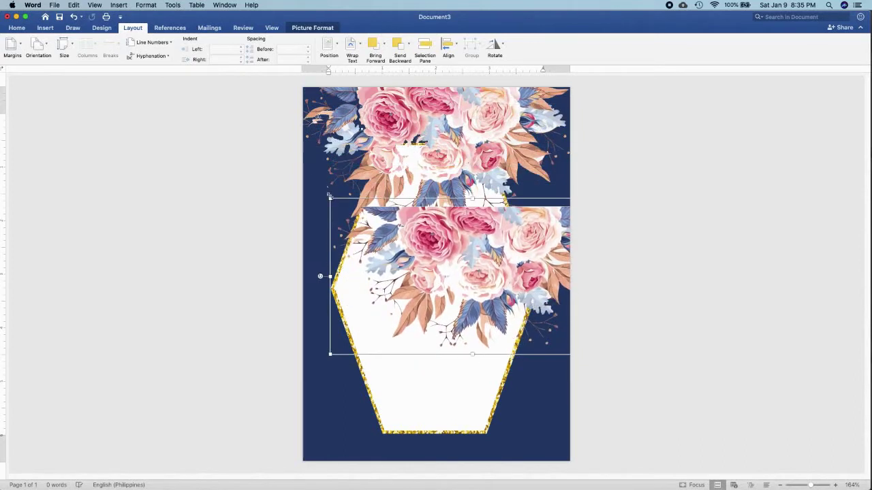
left_click_drag(330, 199, 443, 263)
left_click_drag(485, 300, 490, 392)
left_click_drag(426, 368, 351, 396)
mouse_move(313, 291)
left_mouse_down()
mouse_move(322, 287)
mouse_move(318, 280)
left_mouse_up()
left_click_drag(337, 335, 308, 428)
Flip another copy of the small flower picture horizontally and place it in the page's bottom-right corner
mouse_move(430, 437)
left_mouse_down()
mouse_move(432, 463)
mouse_move(391, 443)
mouse_move(521, 444)
left_mouse_up()
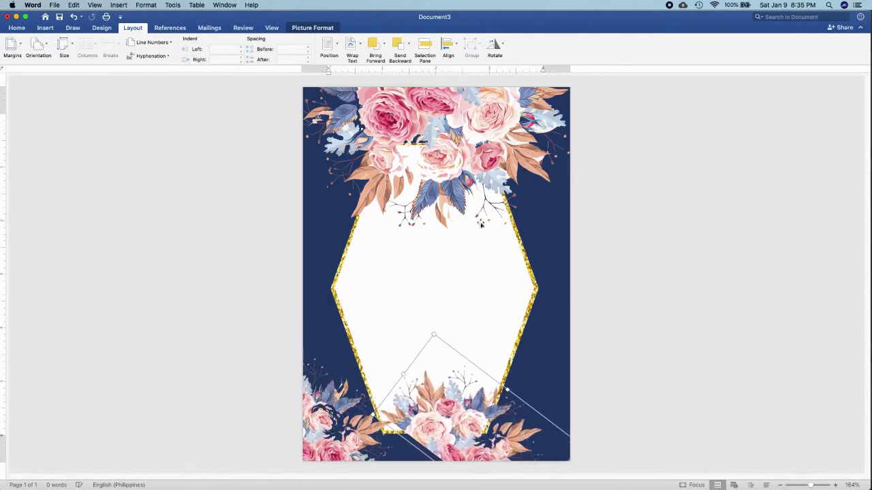
left_click(495, 44)
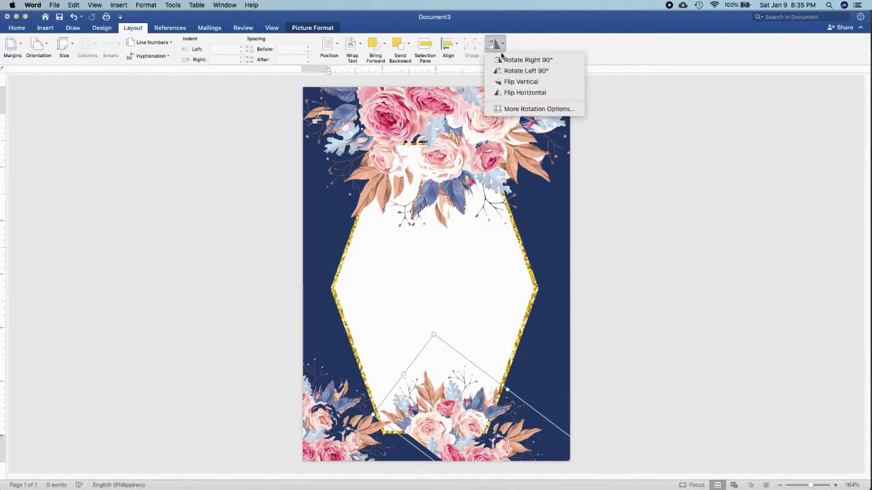
left_click(510, 94)
left_click_drag(515, 421, 579, 417)
left_click(669, 278)
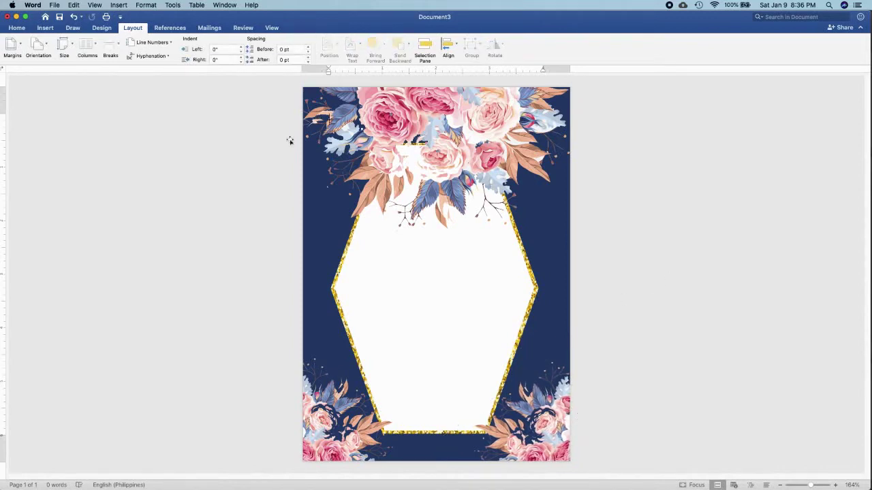
Draw a rectangle about 2.86 by 0.75 inches across the white hexagon below the flowers and enter the person's first name in it
left_click(47, 30)
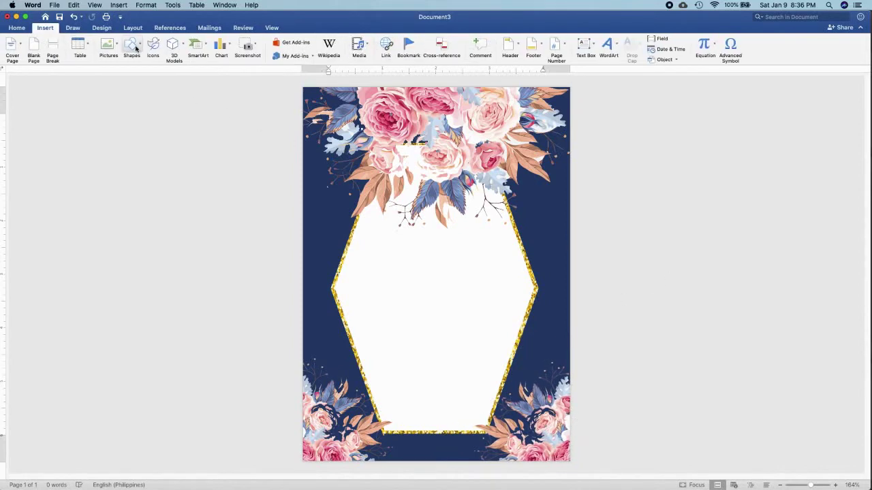
left_click(131, 45)
left_click(206, 73)
left_click_drag(366, 247, 521, 287)
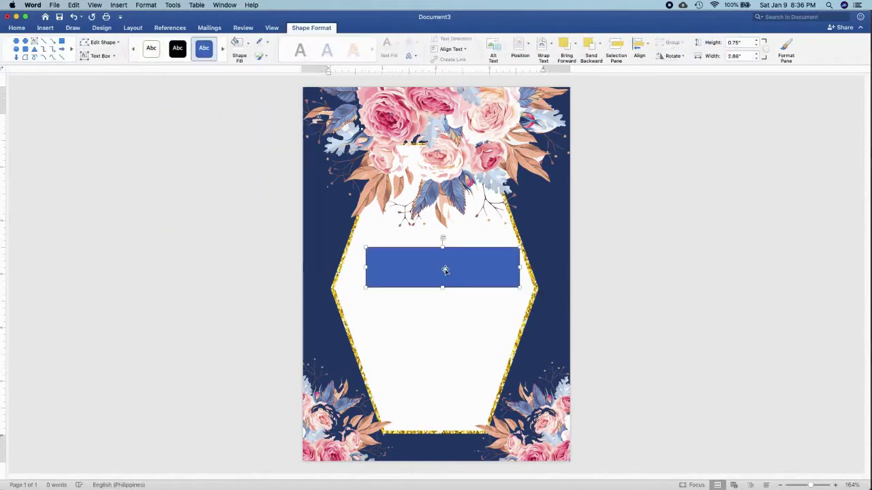
type("Ken")
key("super+a")
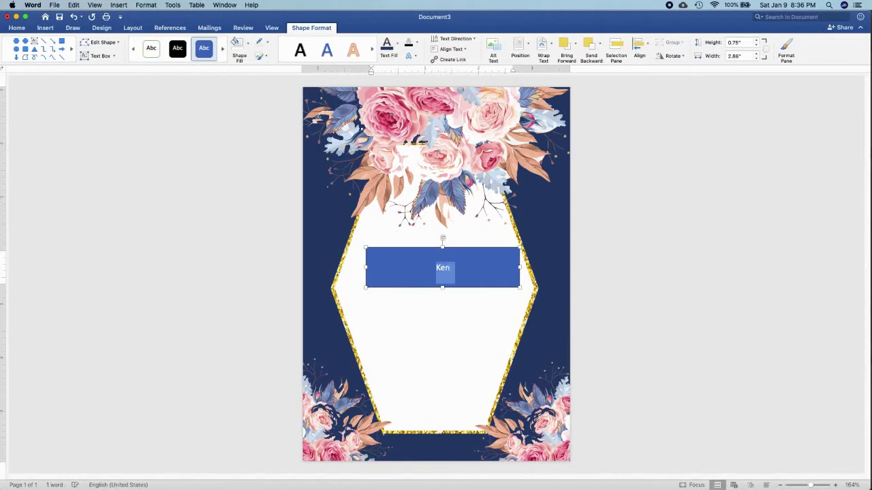
Remove the name rectangle's blue fill and outline, and color its text dark blue to match the page background
left_click(247, 42)
left_click(248, 43)
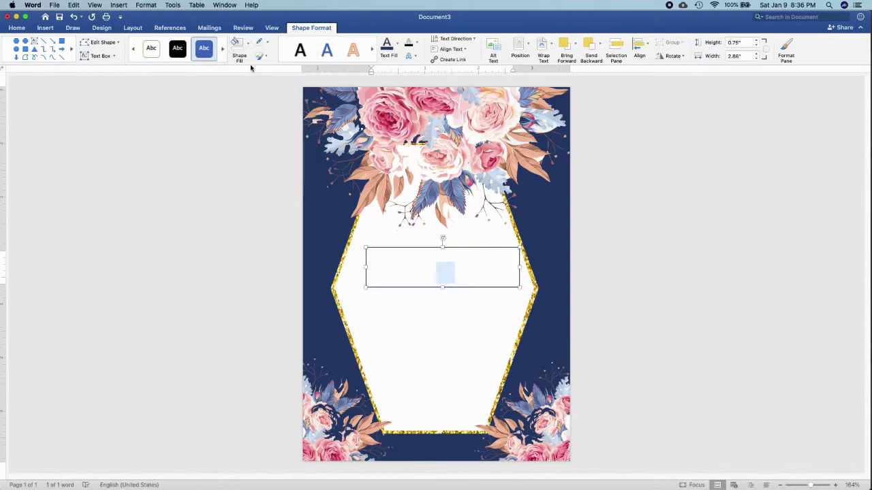
left_click(265, 42)
left_click(300, 59)
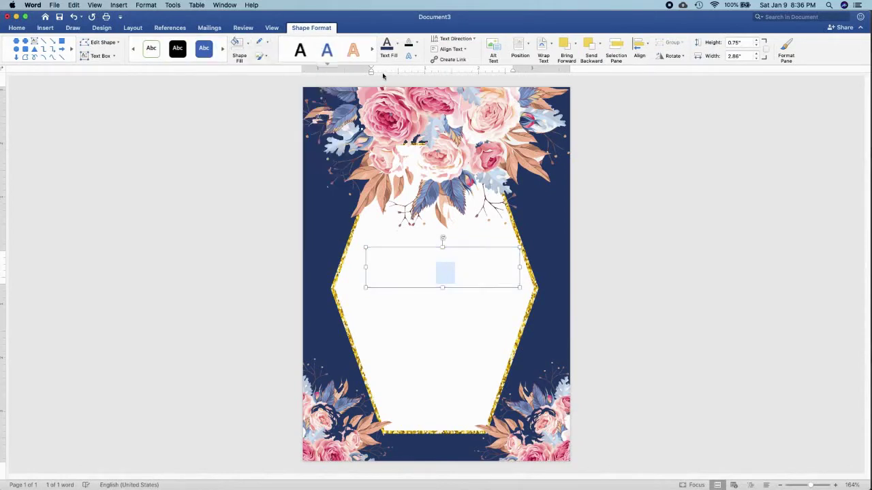
left_click(397, 48)
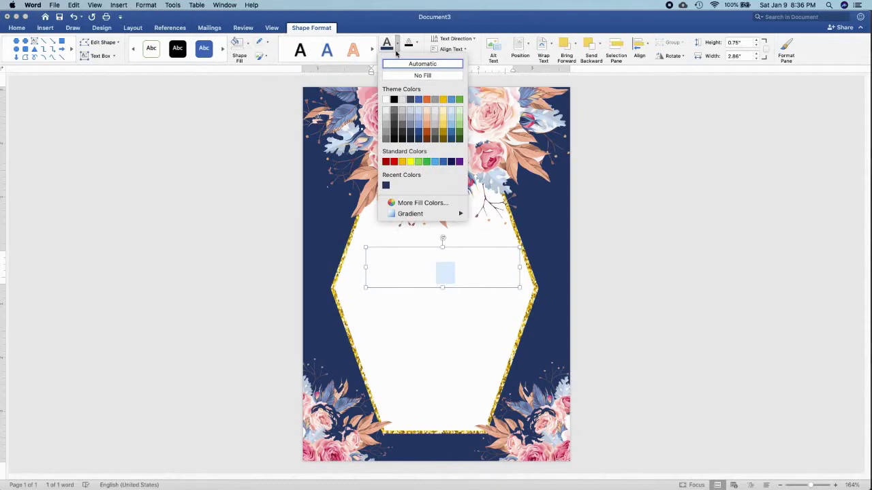
left_click(387, 185)
Set the name's font to Zapfino and enlarge it to 17 pt
left_click(17, 28)
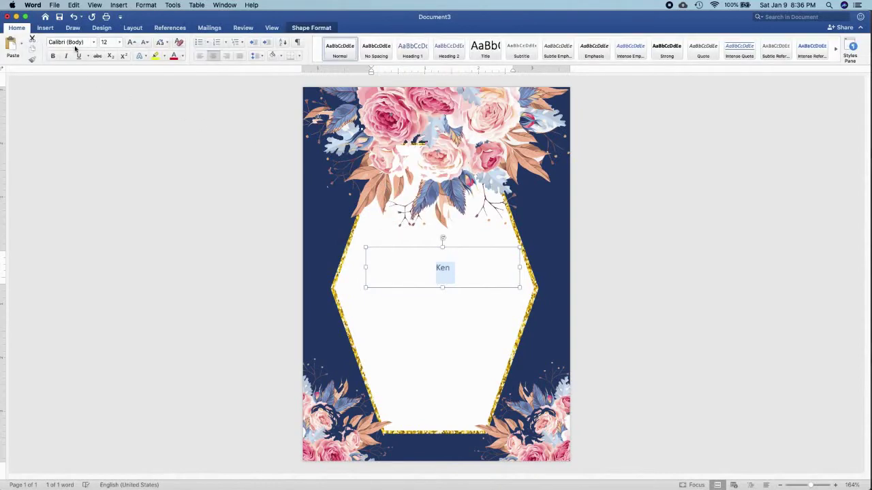
left_click(93, 44)
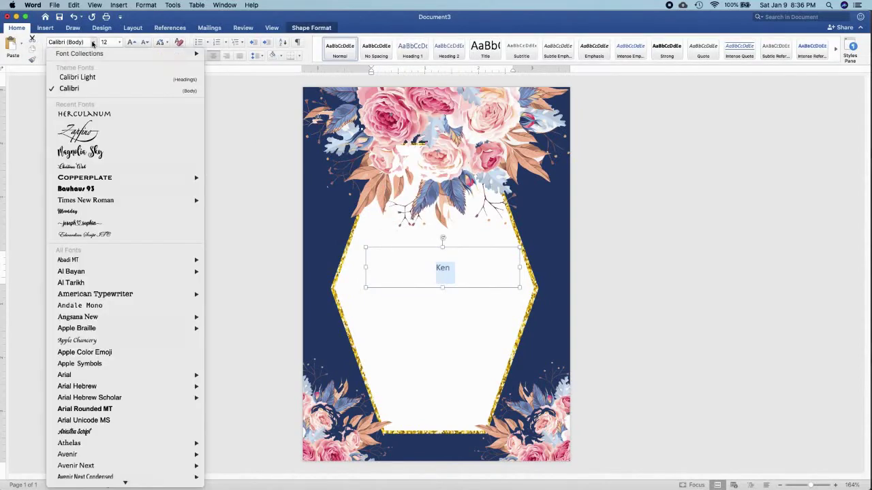
left_click(93, 132)
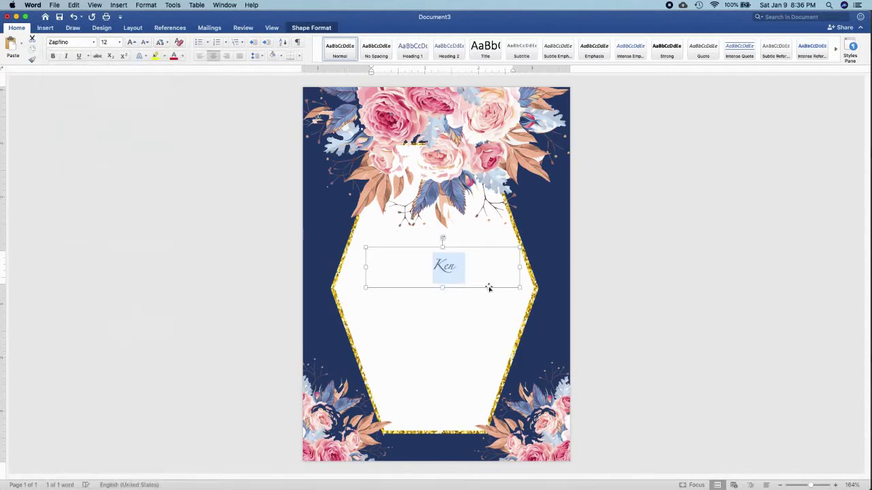
key("super+bracketright")
key("super+bracketright")
key("super+bracketright")
key("super+bracketright")
key("super+bracketright")
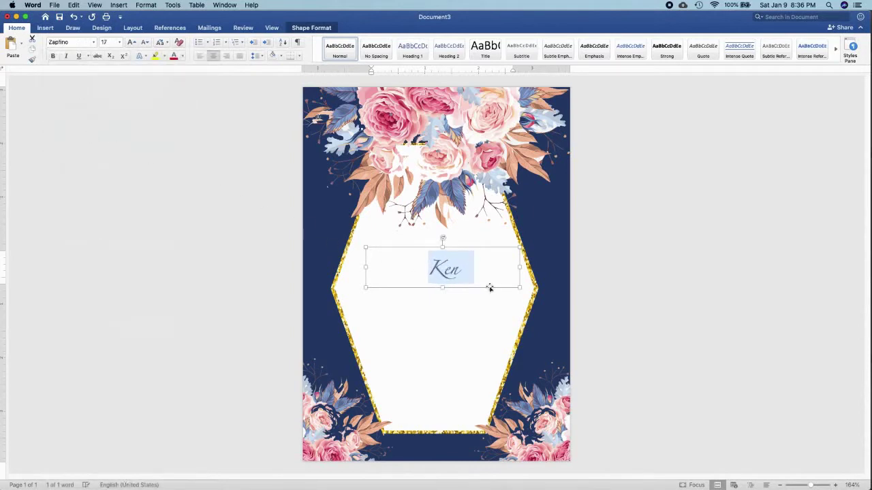
Make the name box narrower and taller, and enlarge its text to 41 pt
left_click_drag(519, 288, 489, 323)
key("super+bracketright")
key("super+bracketright")
key("super+bracketright")
key("super+bracketright")
key("super+bracketright")
key("super+bracketright")
key("super+bracketright")
key("super+bracketright")
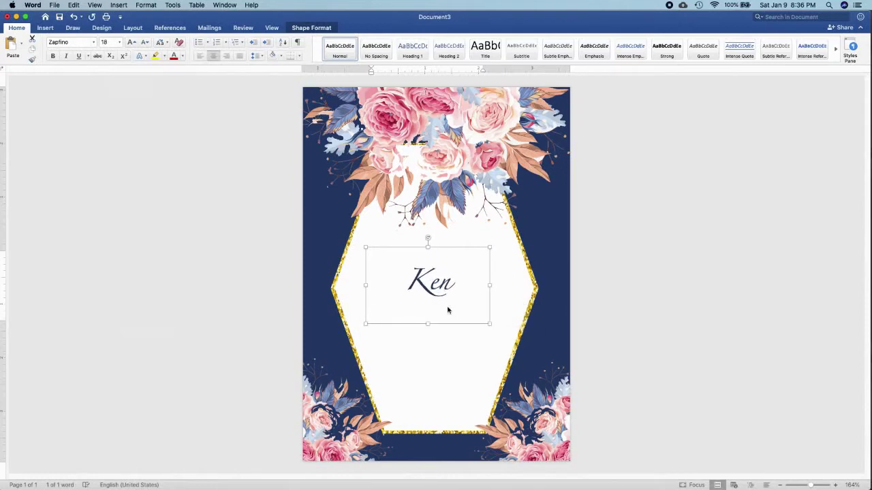
key("super+bracketright")
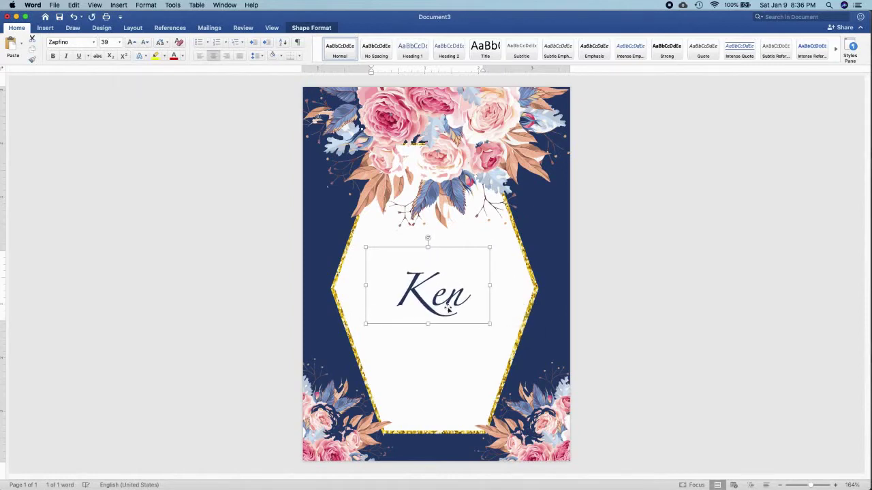
key("super+bracketright")
key("super+bracketright")
Move the name to the hexagon's upper left, enlarge its text to 44 pt, and extend the box slightly
left_click_drag(451, 248, 413, 211)
left_click(420, 254)
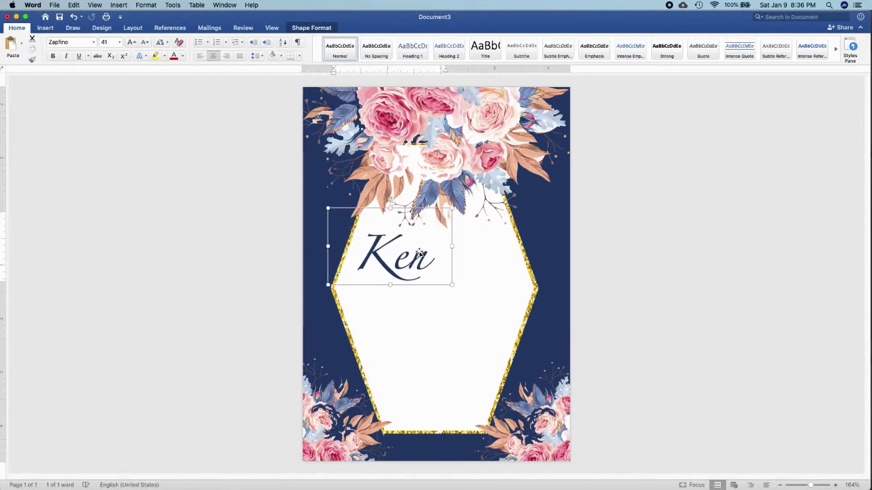
key("super+bracketright")
key("super+bracketright")
key("super+bracketright")
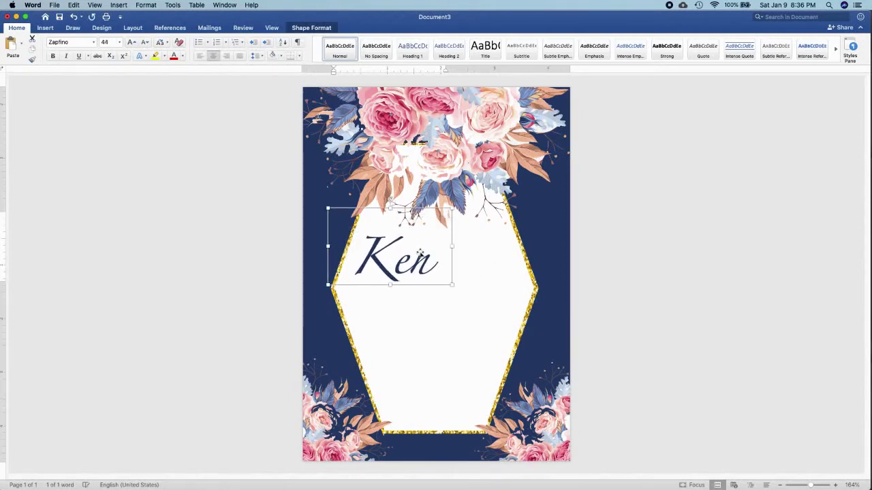
left_click_drag(452, 284, 460, 295)
Place a copy of the name box below and to the right, and replace its text with the second person's first name
left_click_drag(439, 211, 467, 261)
left_click_drag(431, 318, 431, 318)
left_click(431, 318)
double_click(431, 317)
type("Cassy")
Enlarge the second name's box to fit its text and move it to the hexagon's right edge
left_click_drag(487, 345, 504, 363)
left_click_drag(481, 259, 515, 261)
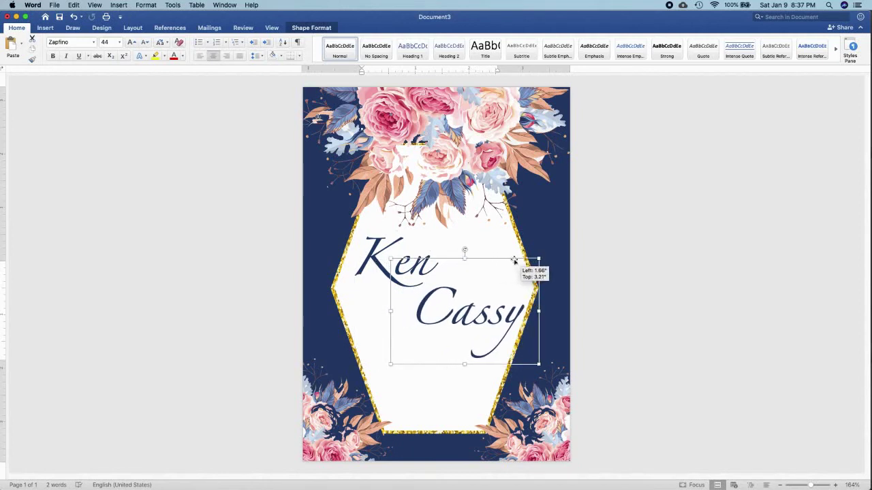
left_click_drag(515, 261, 515, 261)
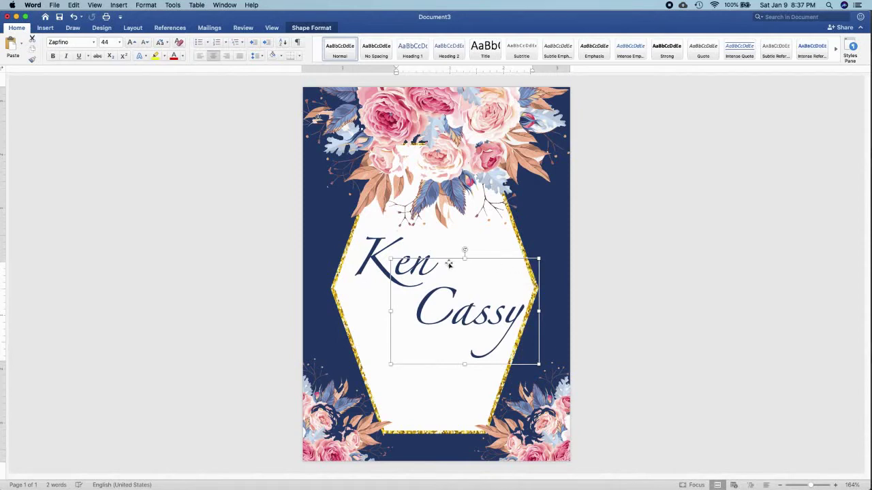
Duplicate the second name's box down and to the left, and replace the copied text with "&"
left_click_drag(437, 280, 406, 304)
double_click(423, 346)
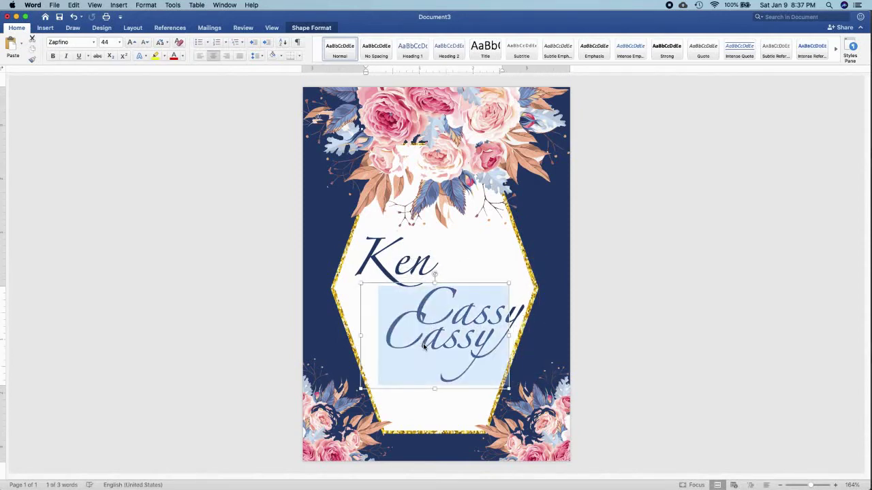
type("&")
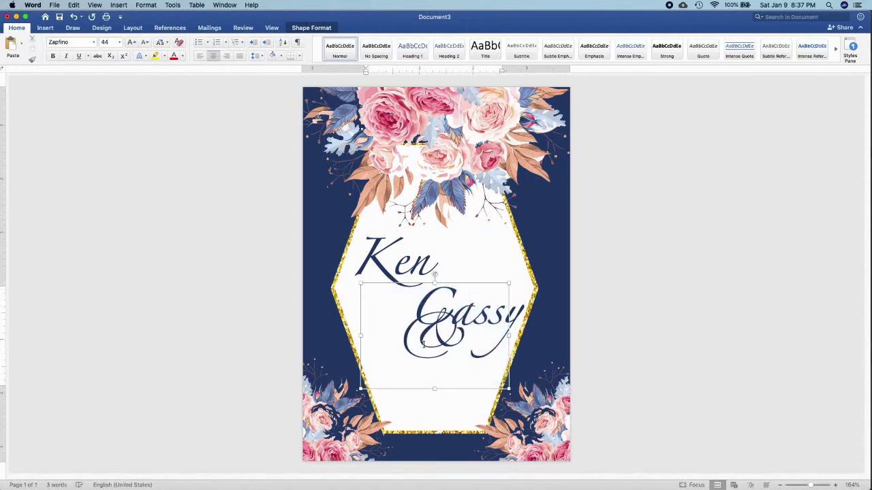
Reduce the ampersand to 27 pt and place it between the two names
double_click(423, 345)
key("super+bracketleft")
key("super+bracketleft")
key("super+bracketleft")
key("super+bracketleft")
key("super+bracketleft")
key("super+bracketleft")
key("super+bracketleft")
key("super+bracketleft")
key("super+bracketleft")
key("super+bracketleft")
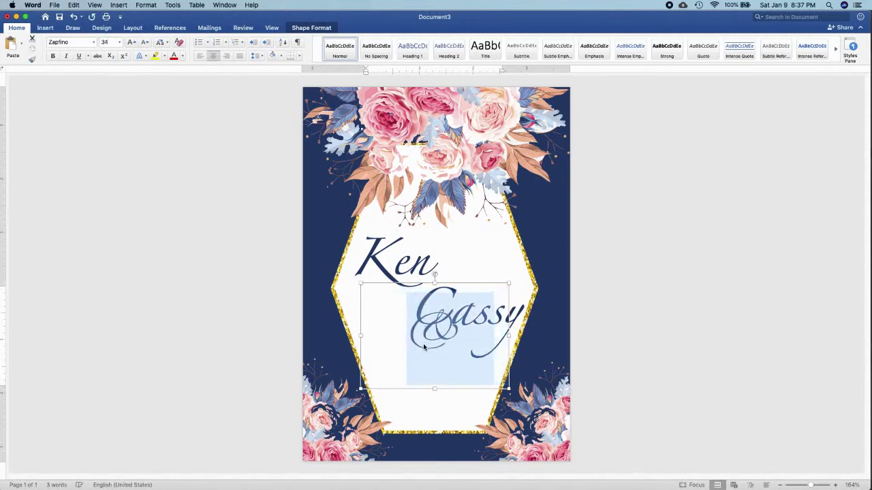
key("super+bracketleft")
key("super+bracketleft")
key("super+bracketleft")
key("super+bracketleft")
key("super+bracketleft")
key("super+bracketleft")
key("super+bracketleft")
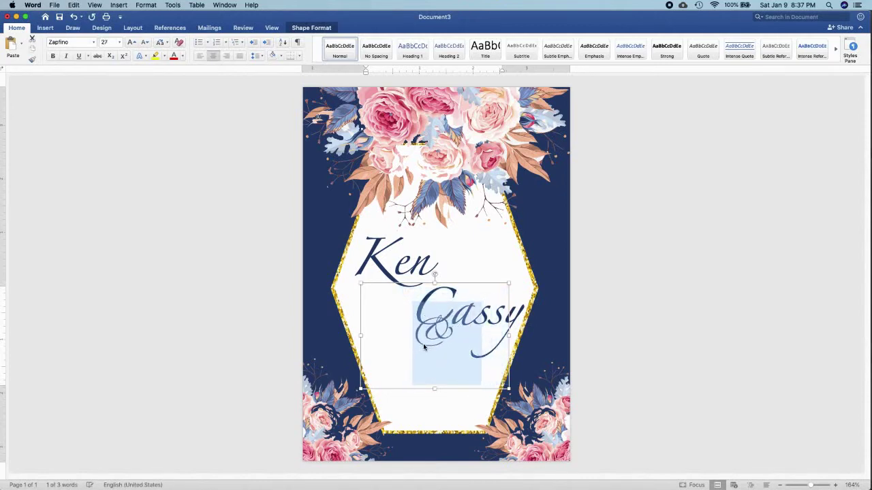
left_click(507, 283)
left_click_drag(507, 283, 490, 248)
Reduce the font size of both names to 40 pt
left_click(372, 262)
key("super+bracketleft")
key("super+bracketleft")
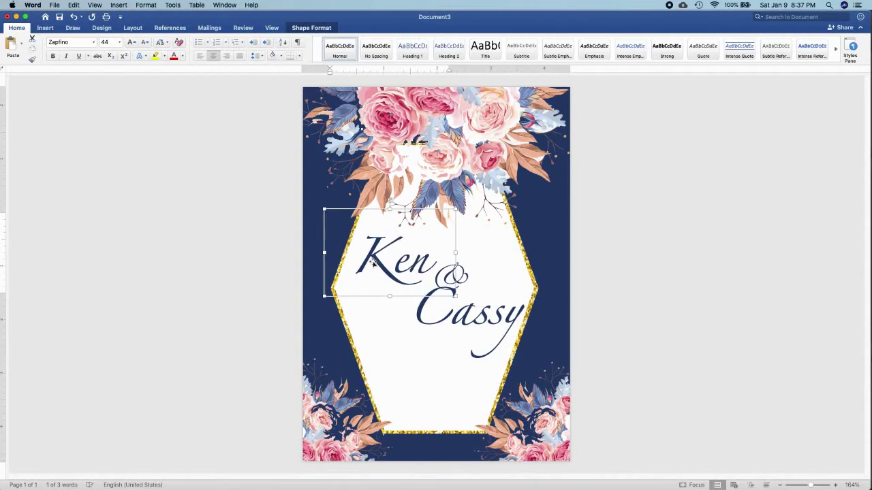
key("super+bracketleft")
key("super+bracketleft")
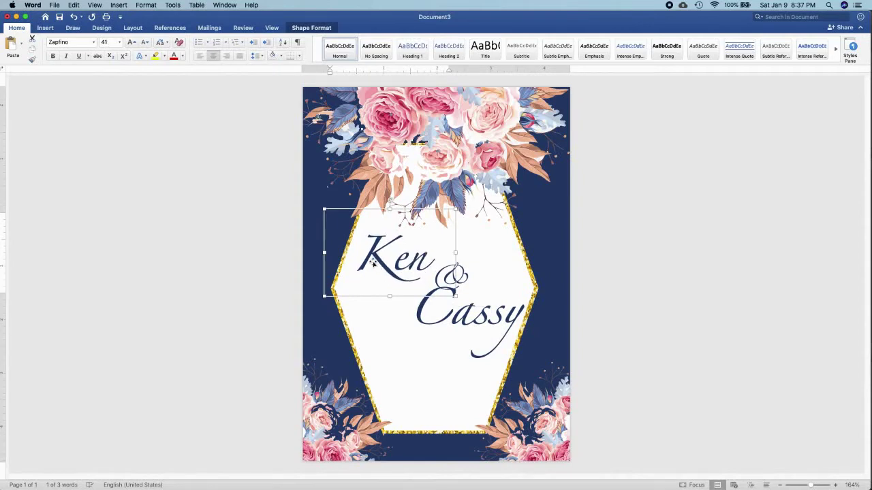
left_click(489, 308)
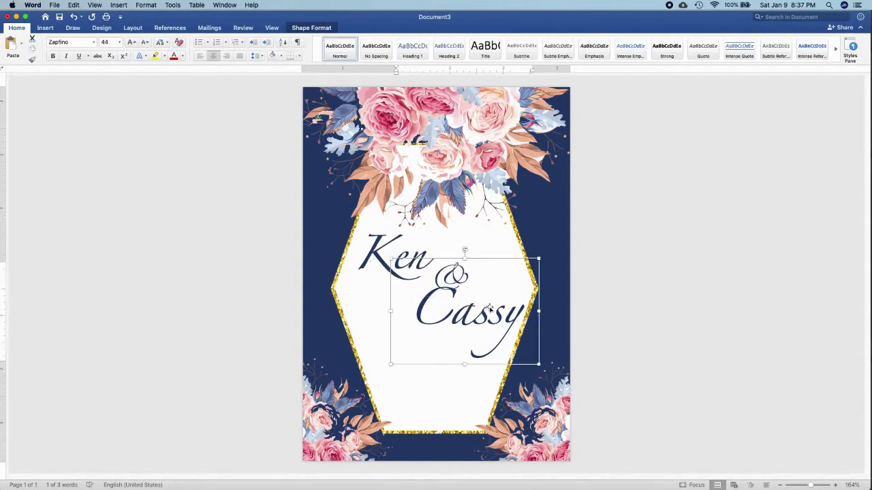
key("super+bracketleft")
key("super+bracketleft")
key("super+bracketleft")
key("super+bracketleft")
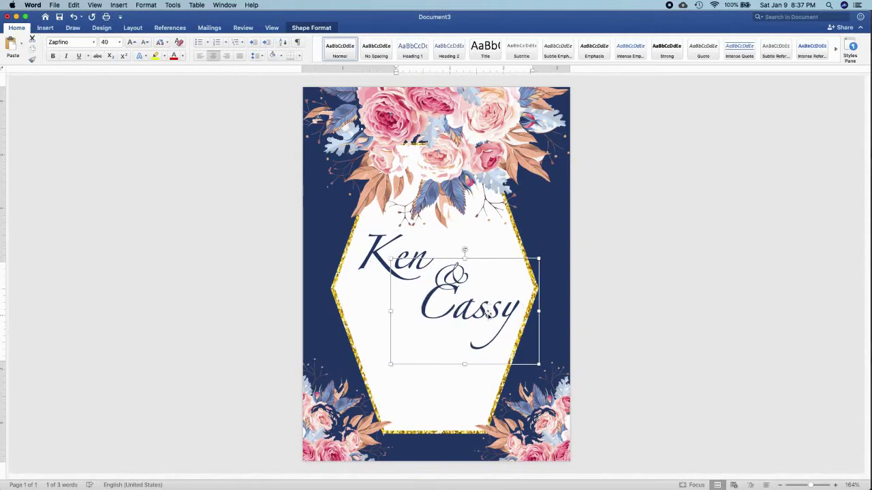
Shift the ampersand slightly up and left, and nudge the second name slightly to the right
left_click(455, 252)
left_click_drag(455, 261, 448, 255)
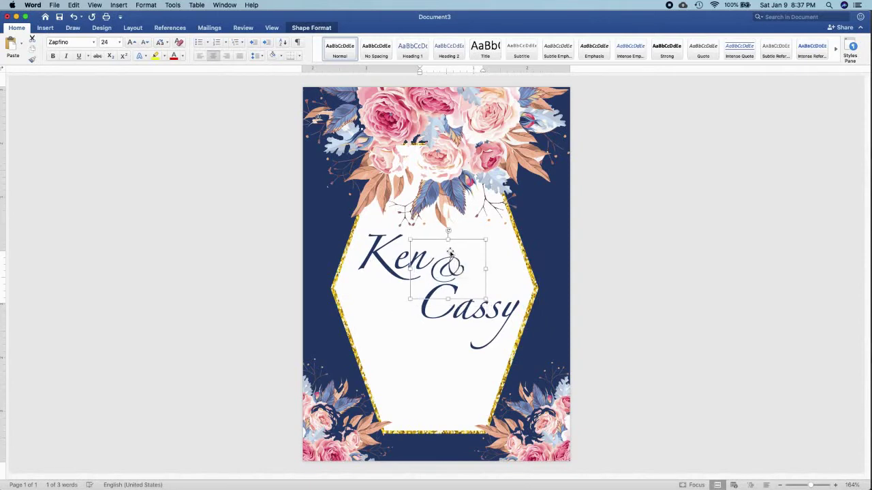
left_click(494, 309)
key("Right")
key("Right")
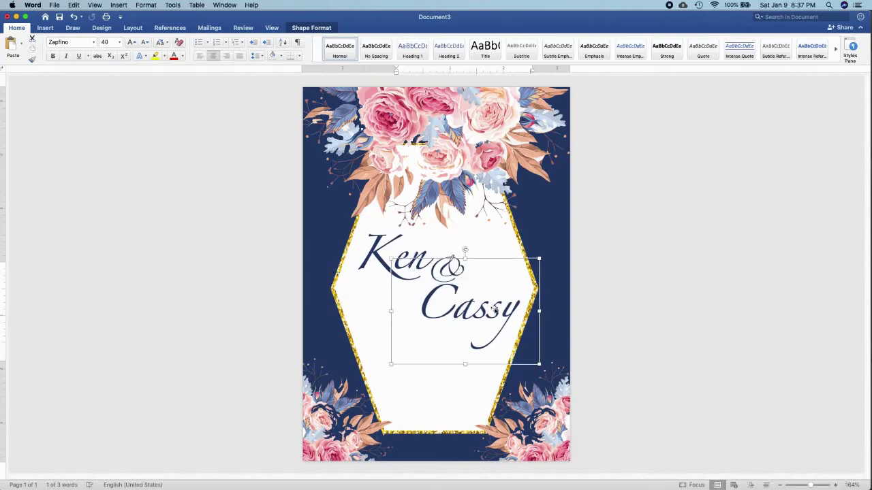
key("Right")
key("Right")
key("Right")
key("Right")
key("Right")
Nudge the first name slightly to the left, away from the ampersand
left_click(370, 258)
key("Left")
key("Left")
key("Left")
key("Left")
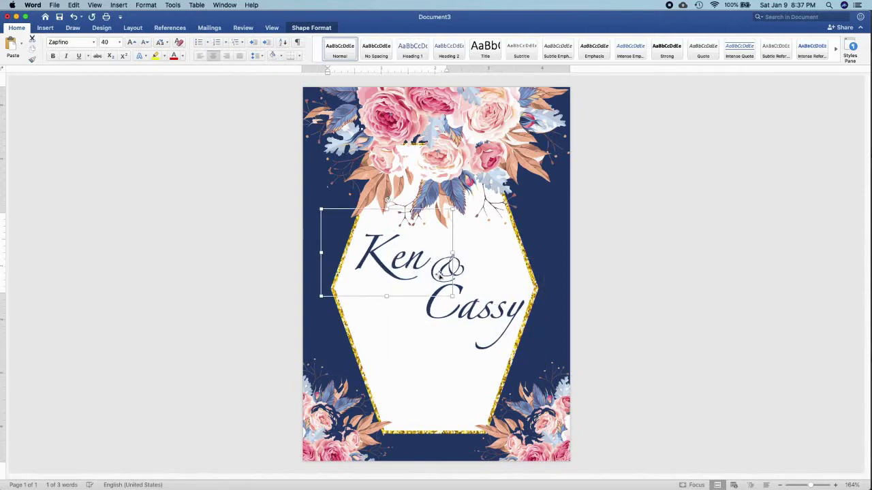
key("Left")
key("Left")
key("Left")
Reduce the ampersand to 21 pt and move it slightly down and left between the names
left_click(457, 271)
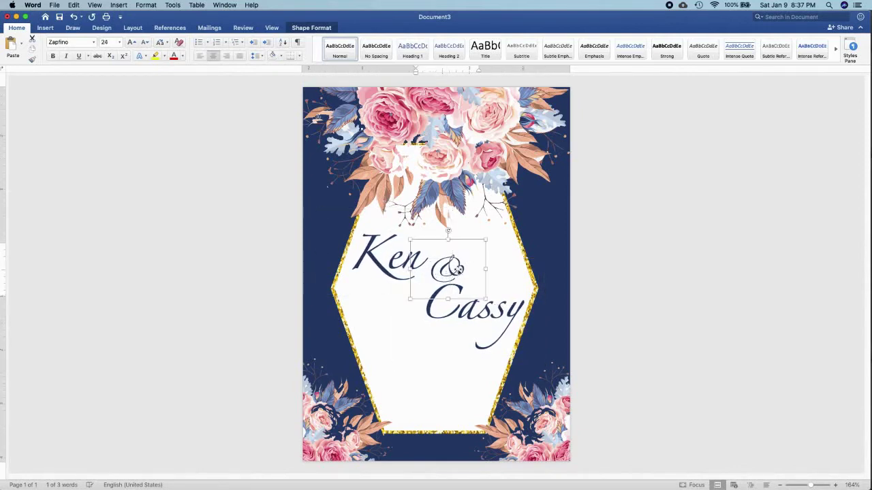
key("super+bracketleft")
key("super+bracketleft")
key("super+bracketleft")
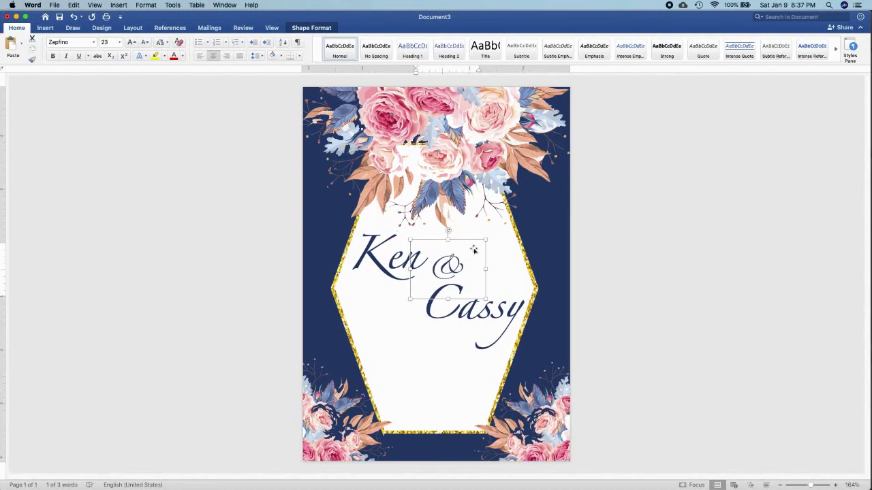
left_click_drag(467, 251, 460, 255)
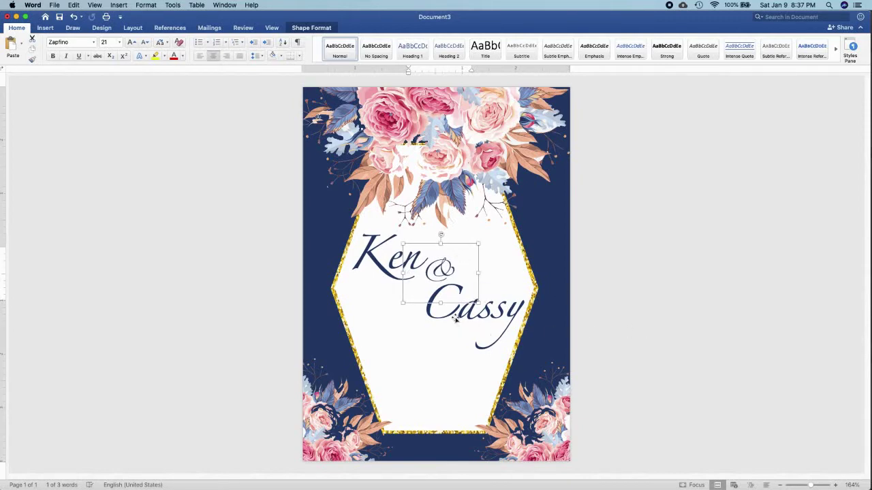
Place a copy of the ampersand box below the names in the hexagon's lower half and set its font to Herculanum
left_click_drag(430, 276, 423, 366)
triple_click(422, 366)
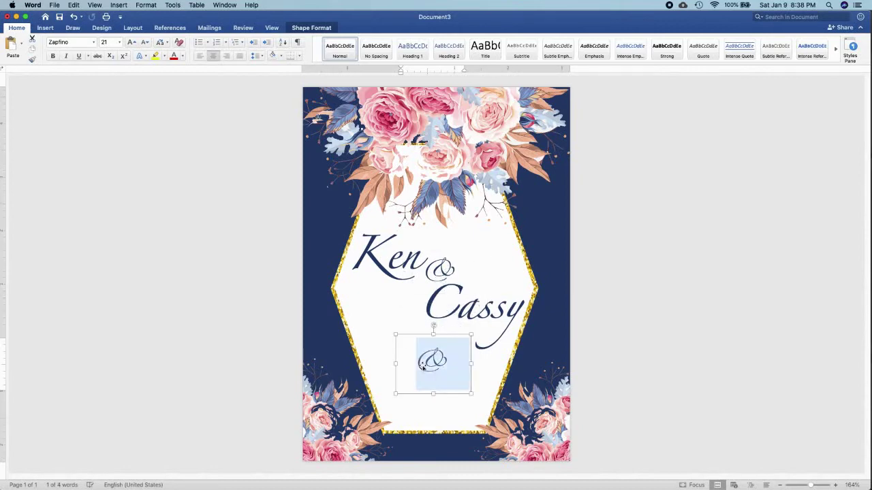
scroll(422, 366, "up", 8)
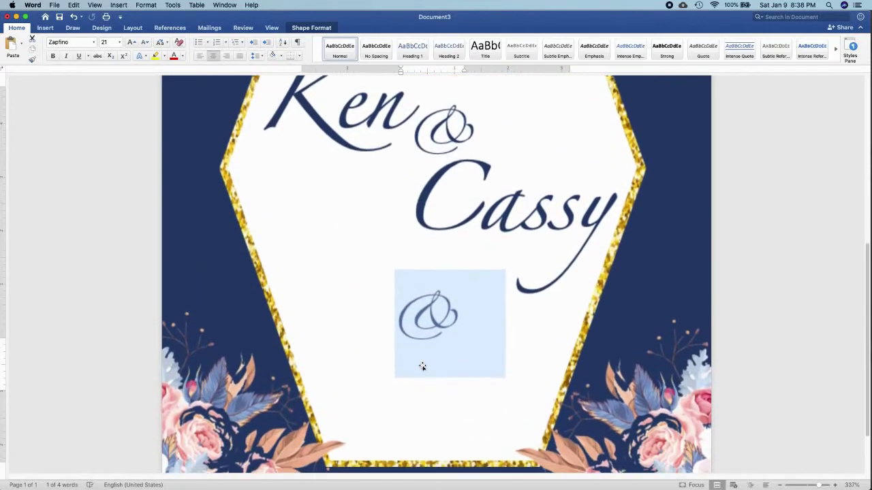
scroll(423, 367, "down", 2)
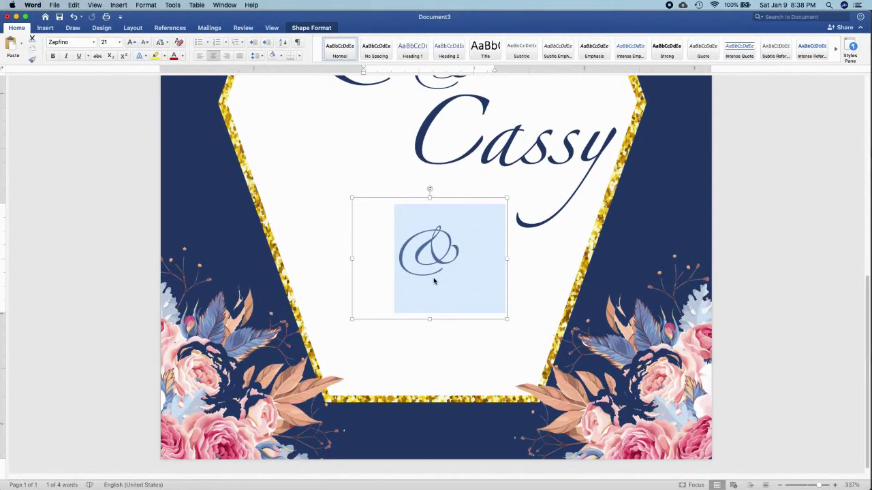
left_click(94, 42)
left_click(78, 139)
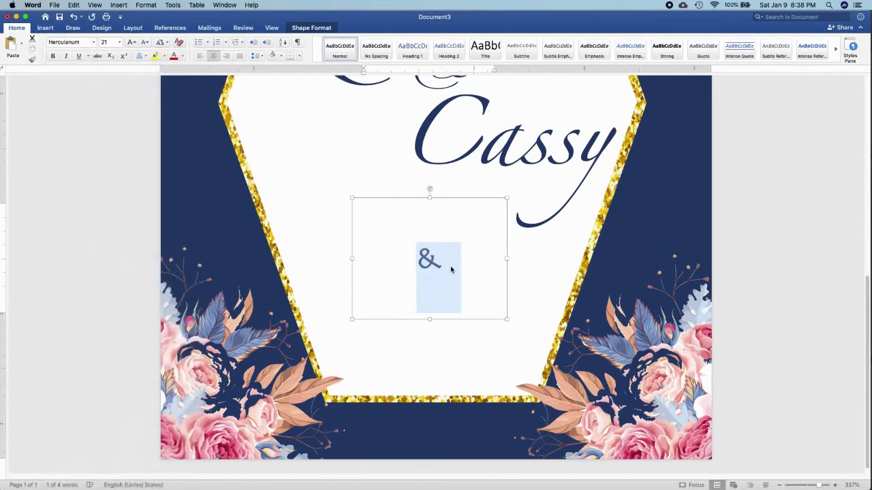
Replace the ampersand in the lower text box with "St. John the Evangelist Cathedral"
type("St")
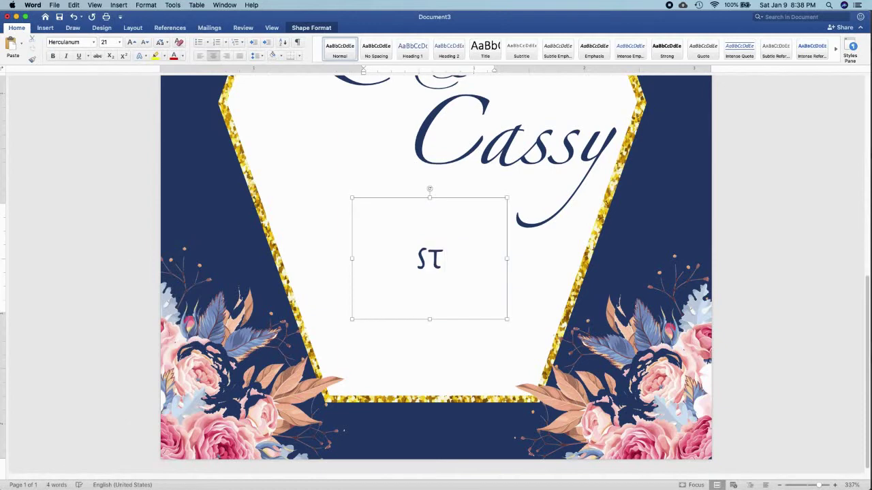
type(". Joth")
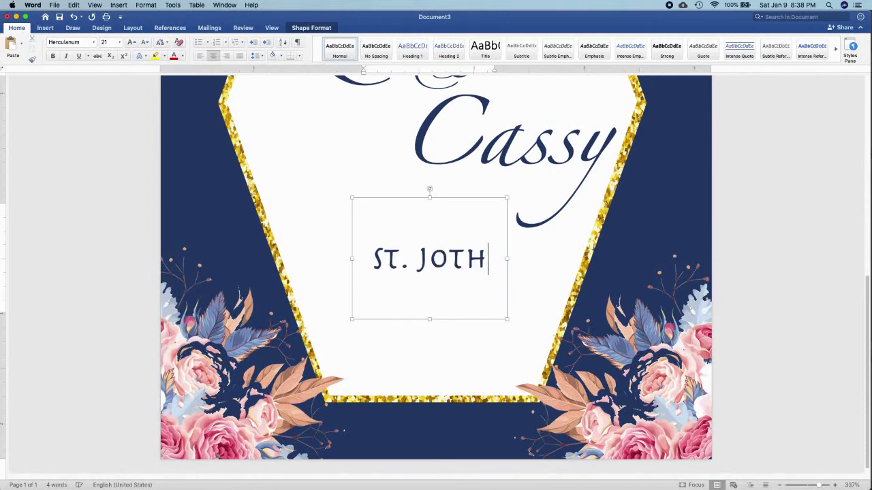
key("BackSpace")
key("BackSpace")
type("hn ")
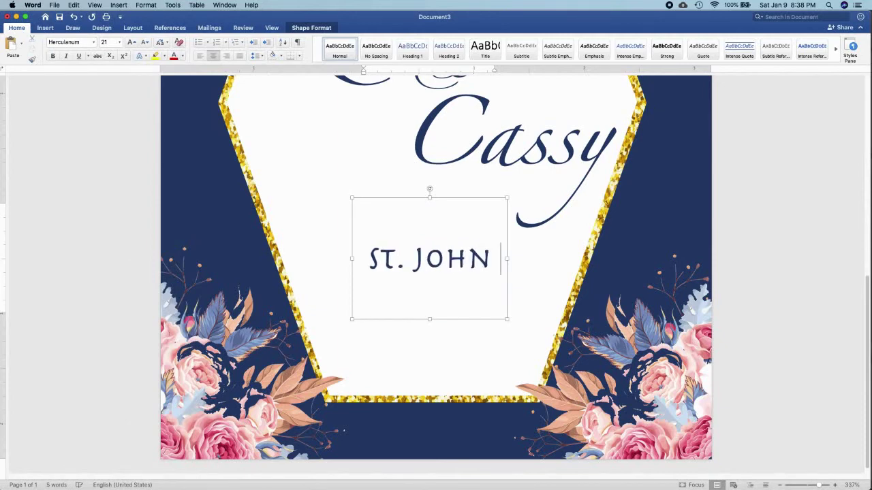
type("the evangel")
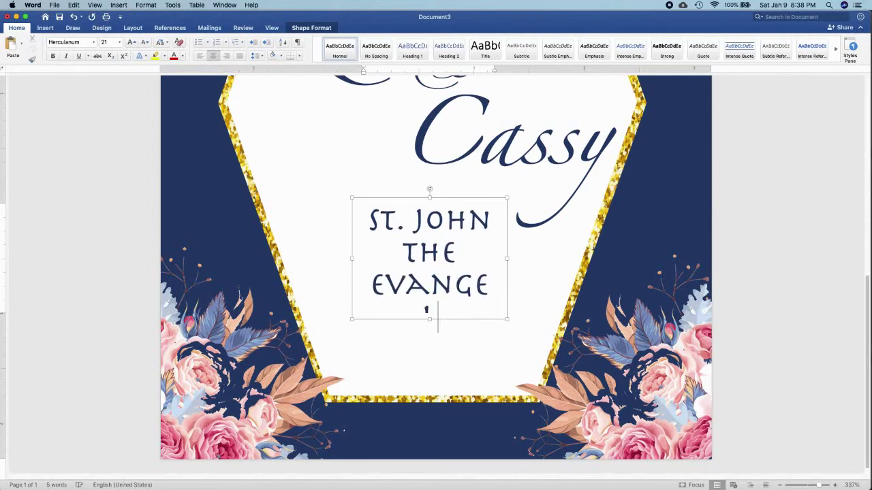
type("ist chu")
Reduce the venue text to 11 pt, widen its box on both sides to fit one line, and center the box in the hexagon
key("super+a")
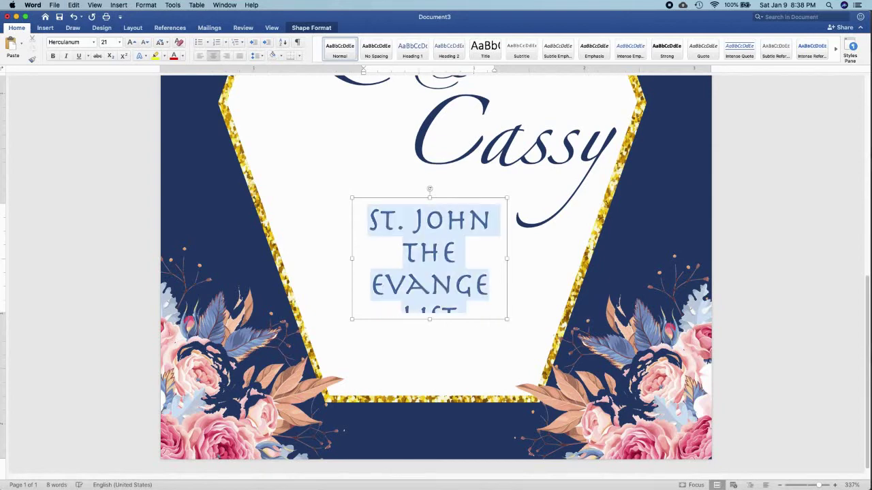
key("super+shift+comma")
key("super+shift+comma")
key("super+shift+comma")
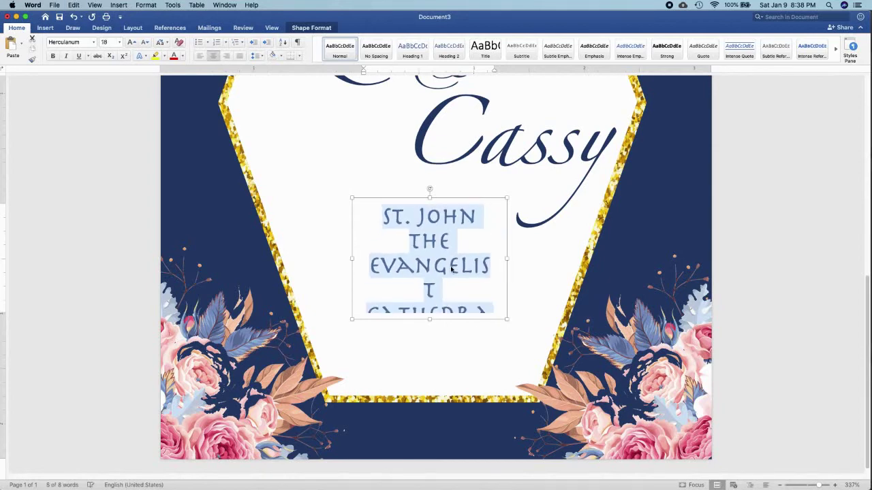
left_click_drag(508, 258, 582, 259)
left_click_drag(351, 258, 280, 259)
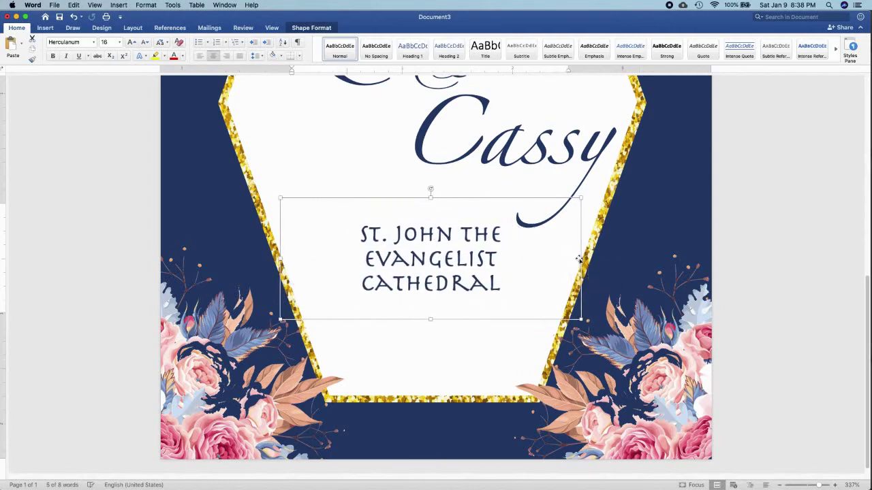
left_click_drag(593, 258, 632, 258)
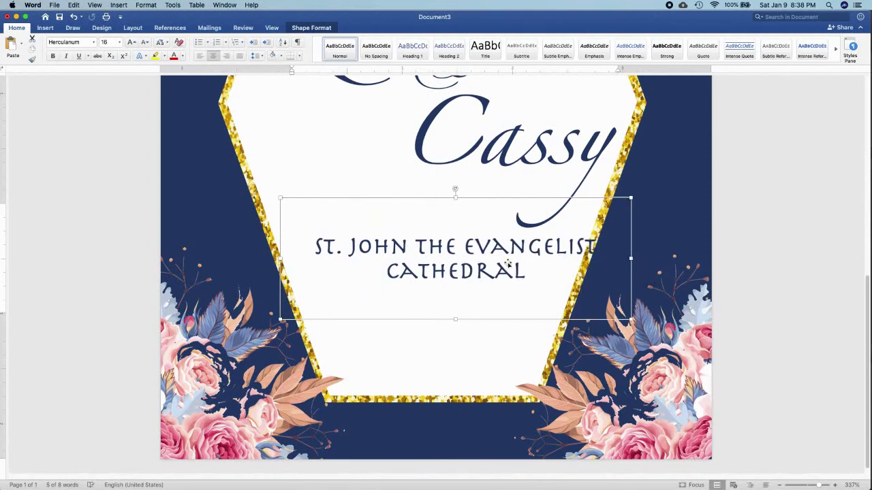
key("super+shift+comma")
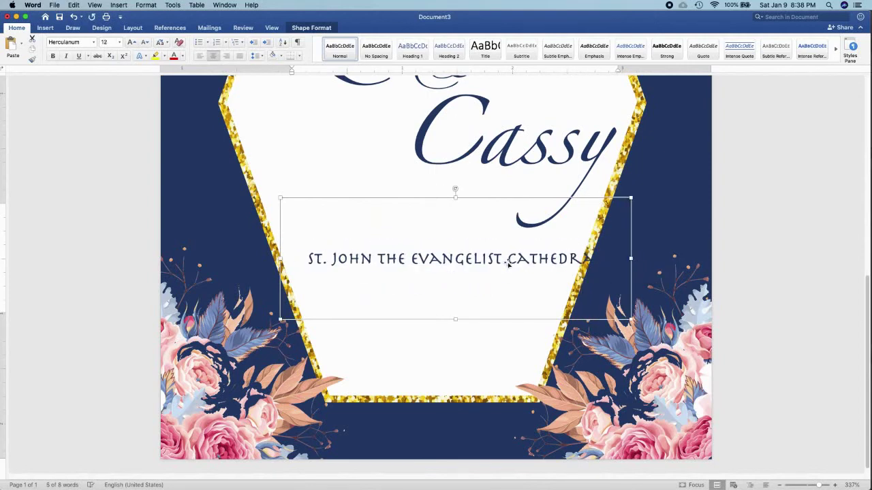
left_click_drag(507, 258, 467, 245)
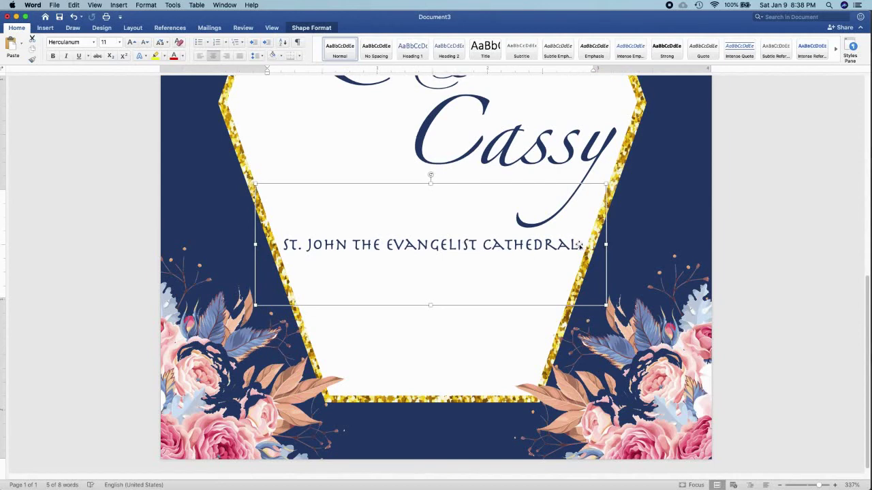
Add three lines below the cathedral name: "Dagupan City", "Sunday, February 14, 2021" and "10:00 AM"
left_click(579, 244)
key("Return")
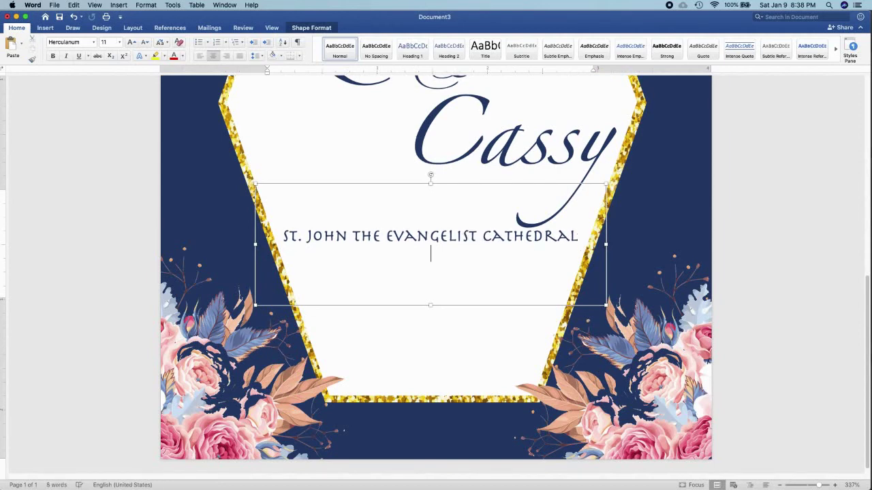
type("DAGUPAN CITY")
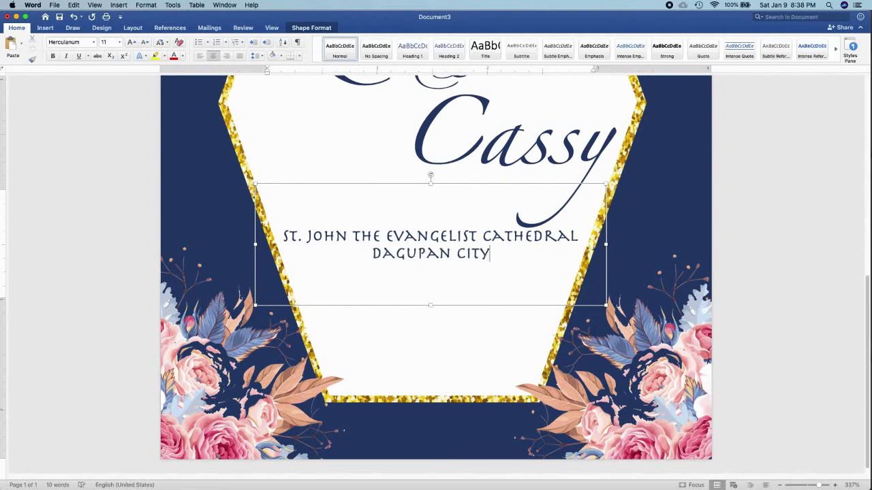
key("Return")
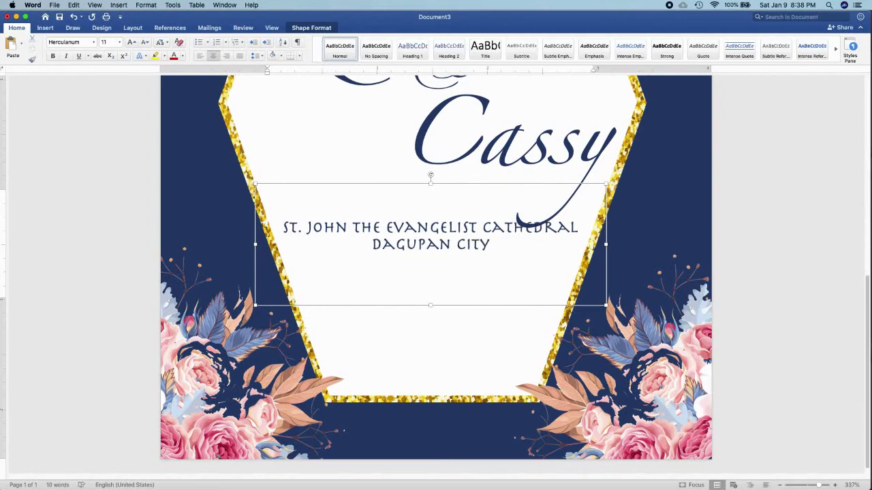
type("SUNDAY,")
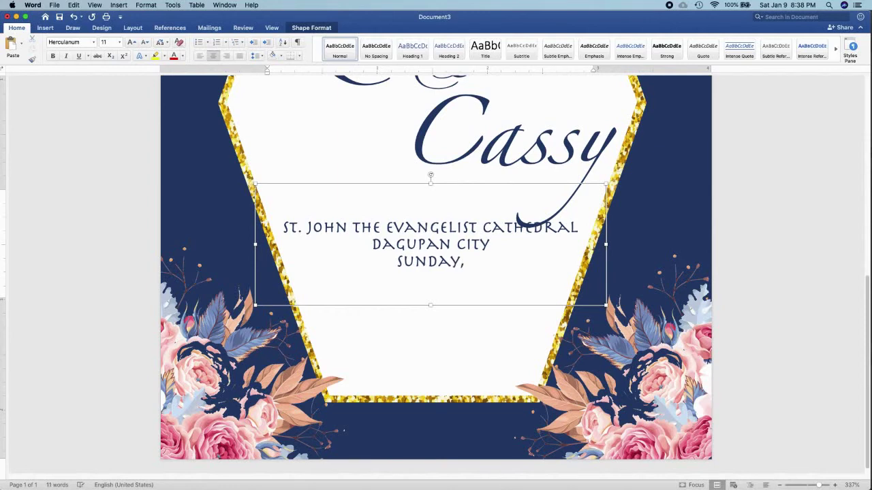
type(" FEBRUA")
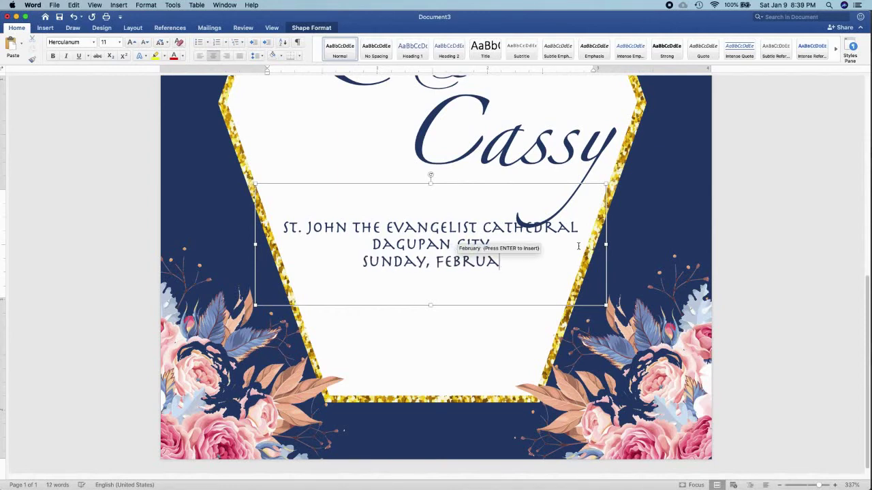
type("RY 14, 2021")
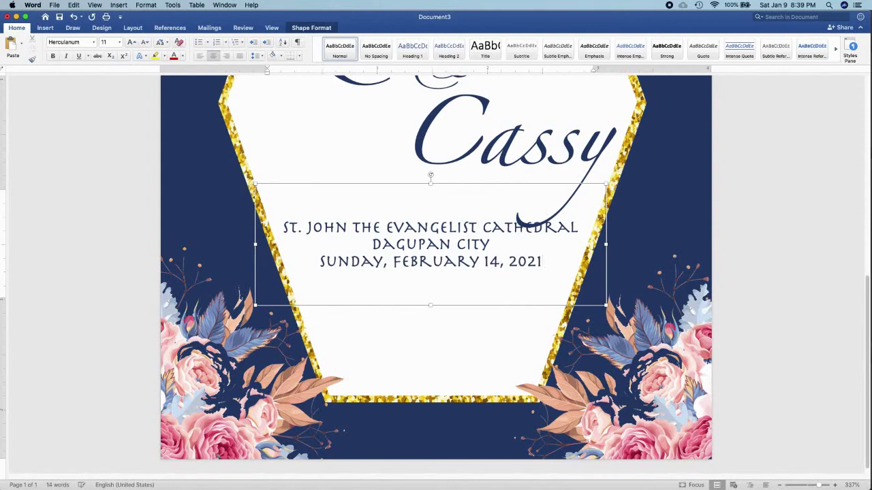
key("Return")
type("10:00 AM")
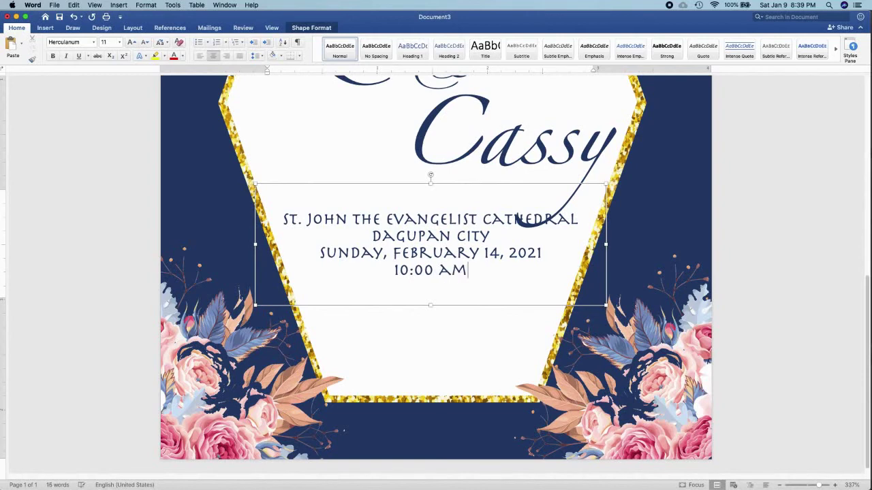
After a blank line, add "Reception will follow at" and "Star Plaza Hotel" on two lines, extending the text box downward to fit
key("Return")
type("Reception ")
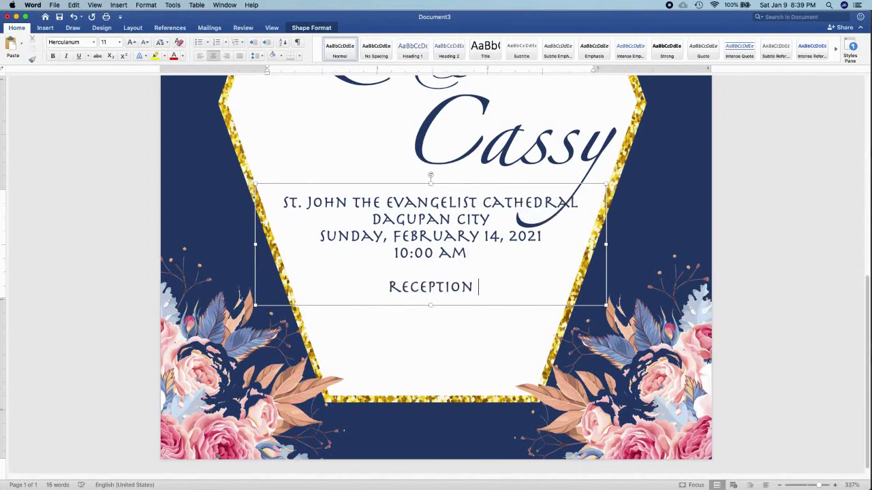
type("will follo")
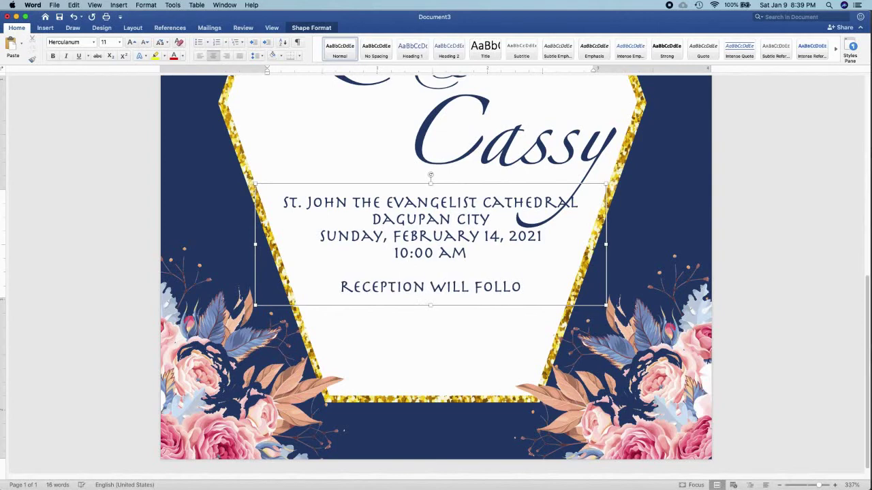
type("w at")
key("Return")
type("St. P")
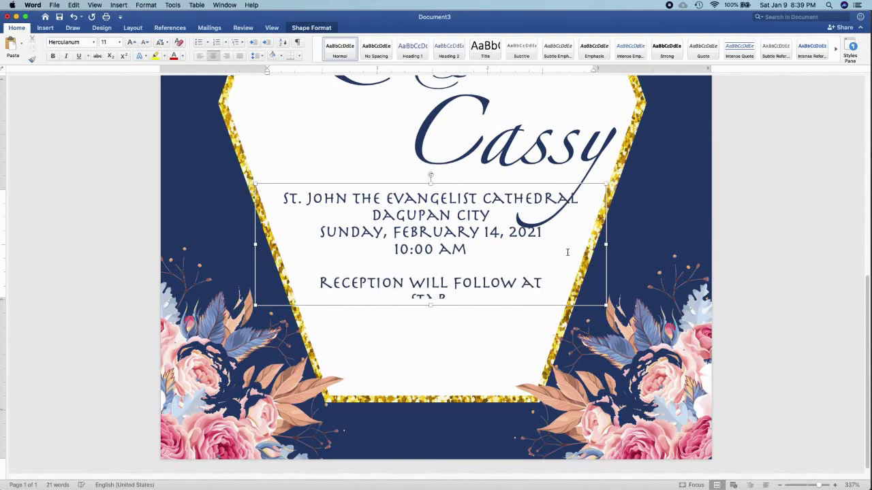
left_click_drag(430, 306, 430, 320)
type("Plaza H")
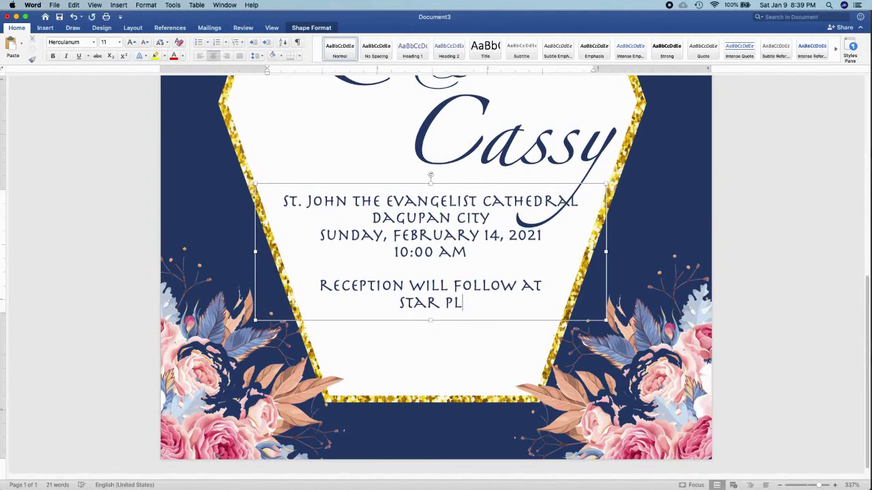
type("otel")
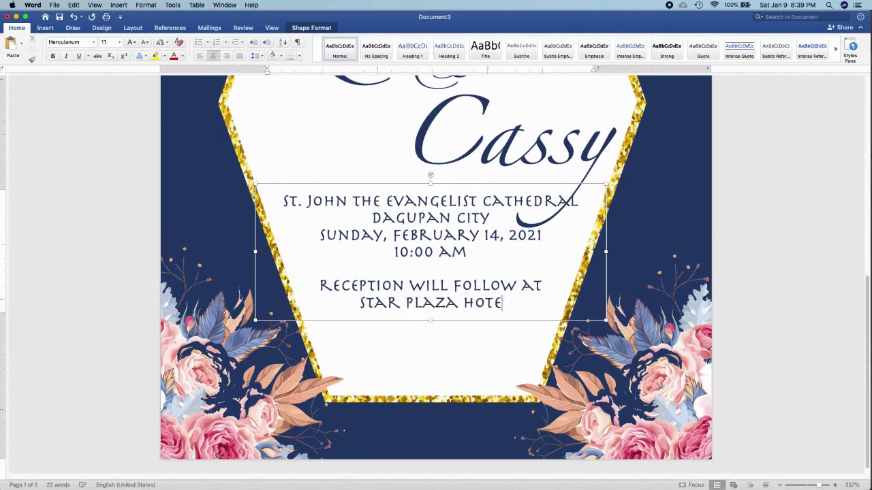
Move the venue text box down below the second name, near the hexagon's bottom edge, and check the whole invitation
left_click_drag(464, 184, 468, 234)
key("Down")
key("Left")
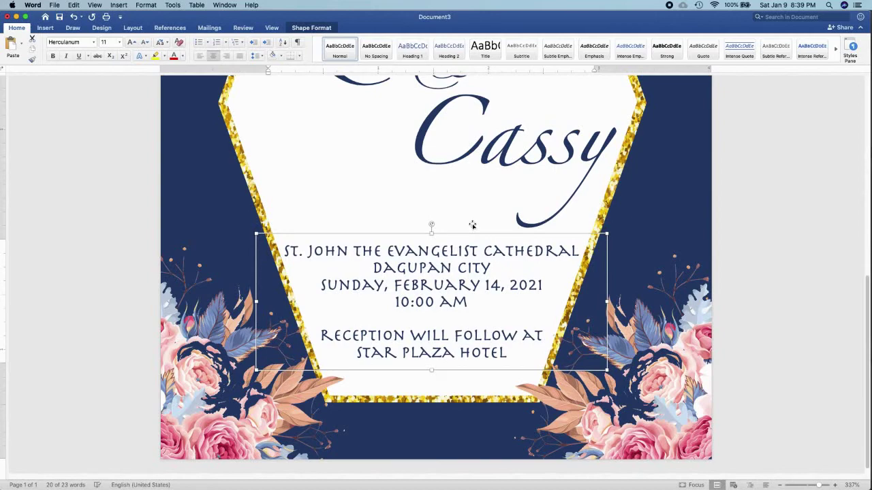
left_click(745, 311)
scroll(803, 185, "up", 10)
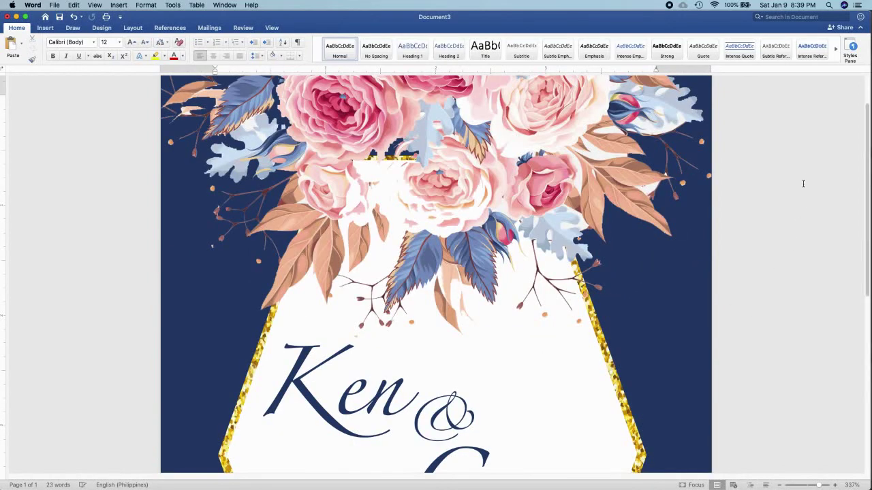
scroll(785, 188, "down", 5)
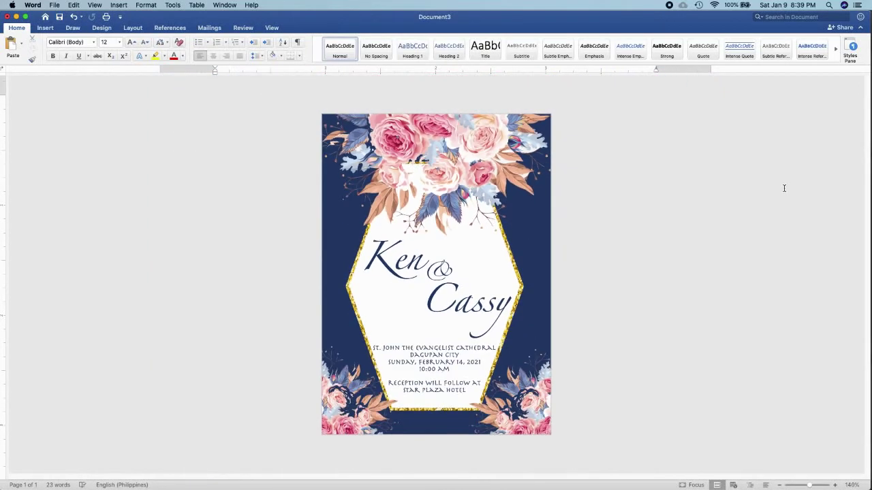
scroll(784, 188, "down", 1)
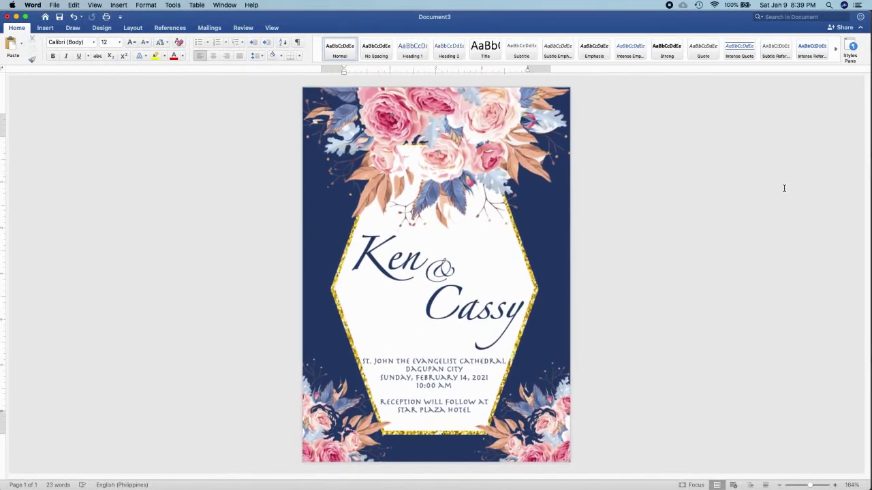